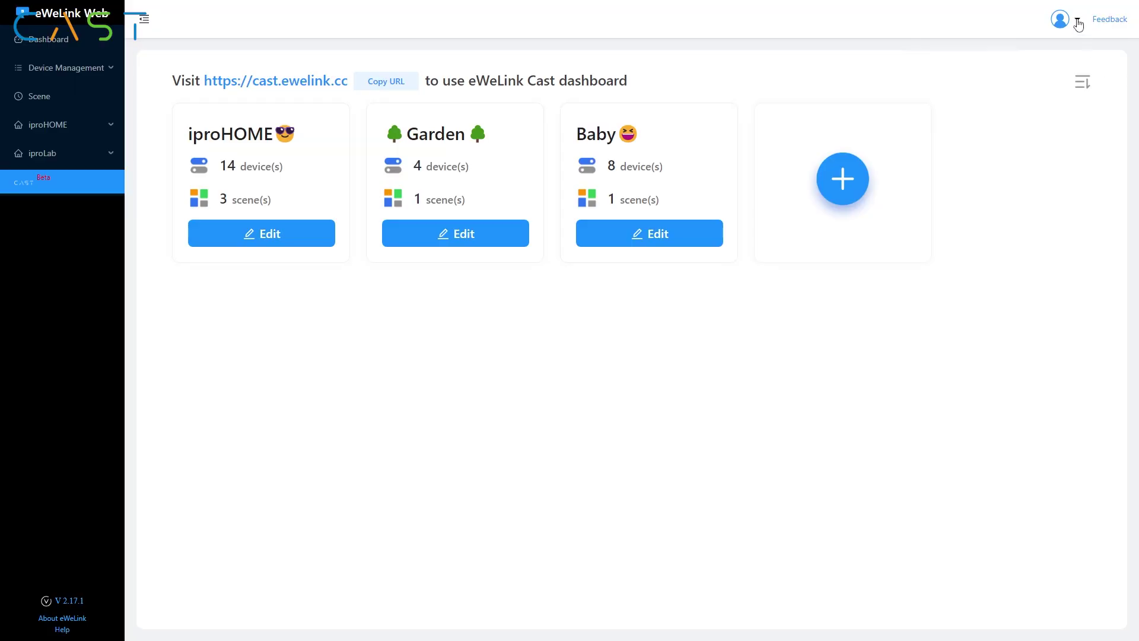
# Step: Sign out of the account to return to the eWeLink Web login page
pyautogui.click(1078, 24)
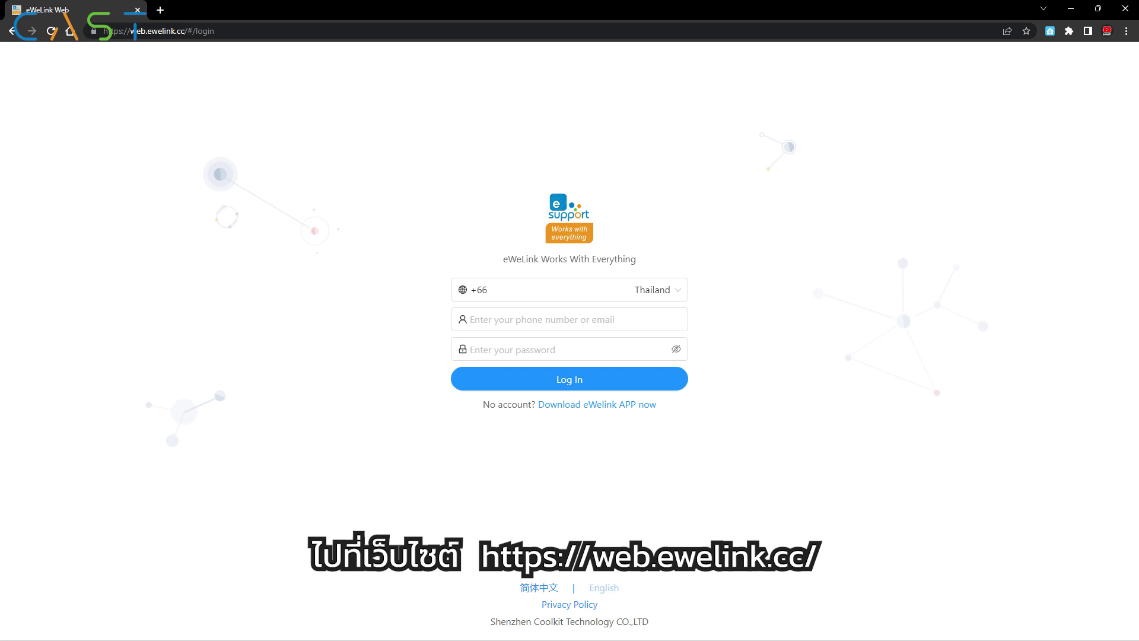
# Step: Log in with the saved account, open Cast, dismiss the intro banner and start a new dashboard
pyautogui.click(598, 385)
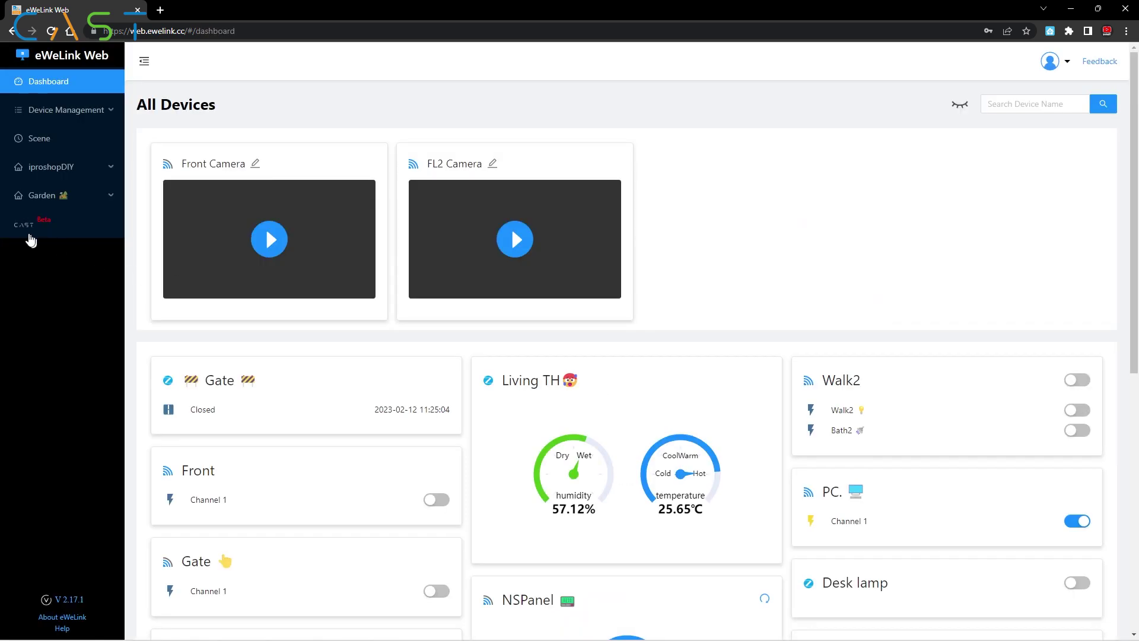
pyautogui.click(24, 229)
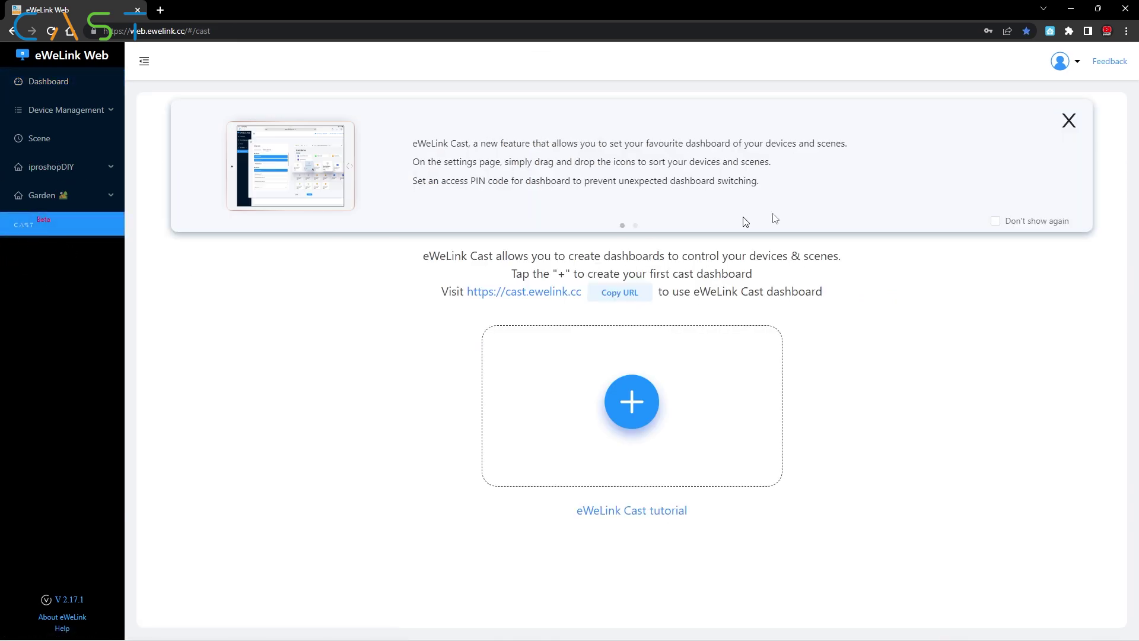
pyautogui.click(1069, 121)
pyautogui.click(631, 374)
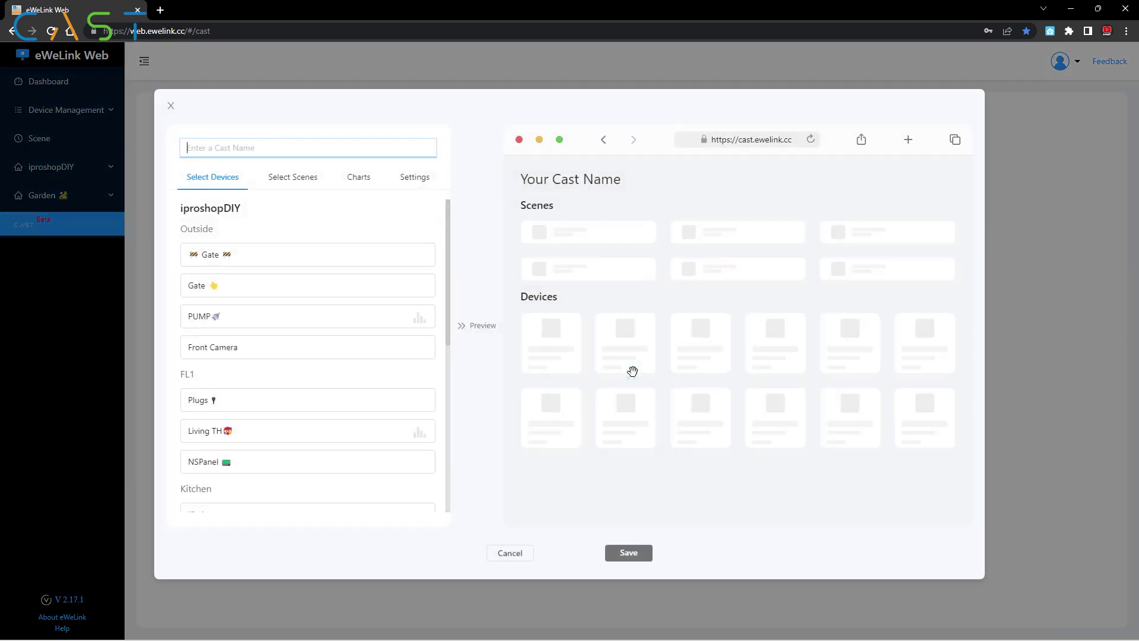
# Step: Name the dashboard Main and add both Gates, PUMP, Front Camera, Plugs, Living TH and NSPanel
pyautogui.click(211, 146)
pyautogui.write('Main')
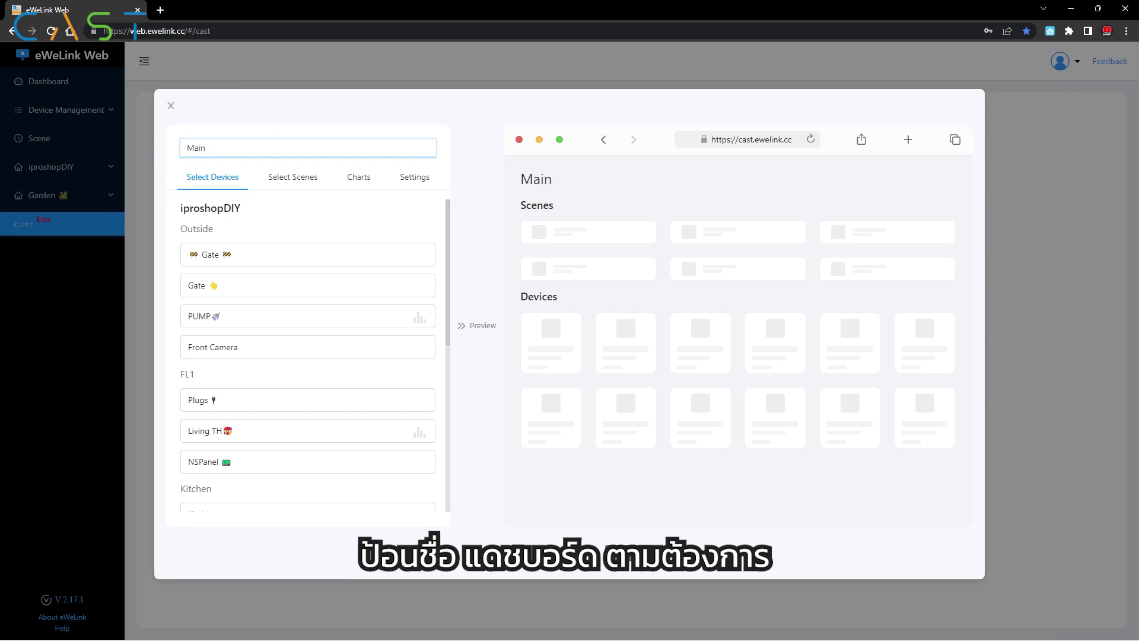
pyautogui.click(256, 259)
pyautogui.click(255, 291)
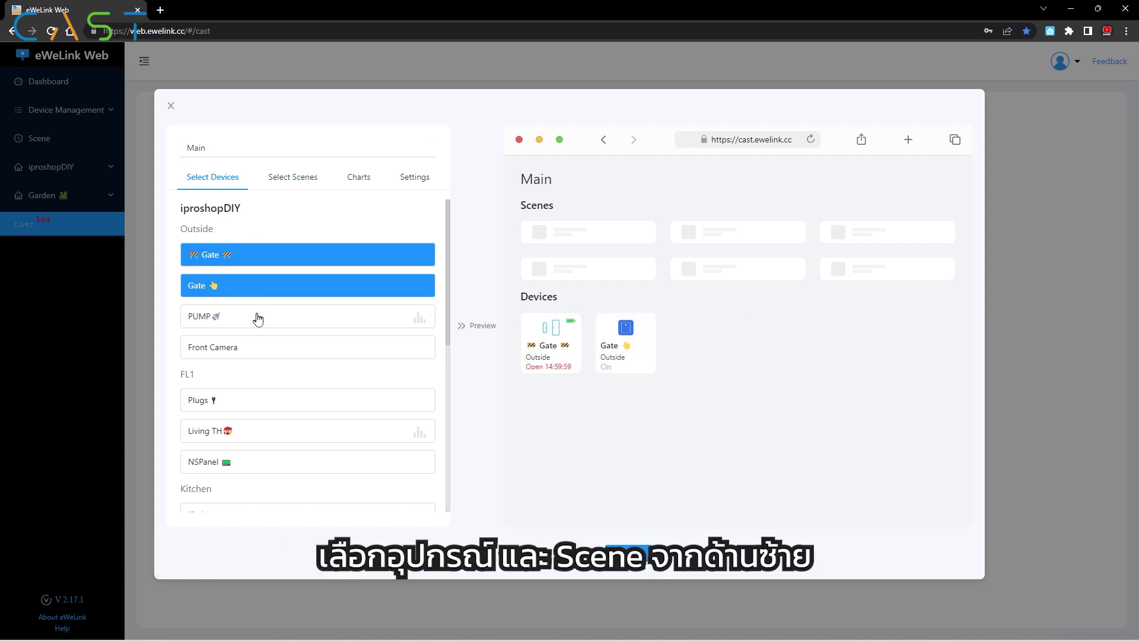
pyautogui.click(257, 324)
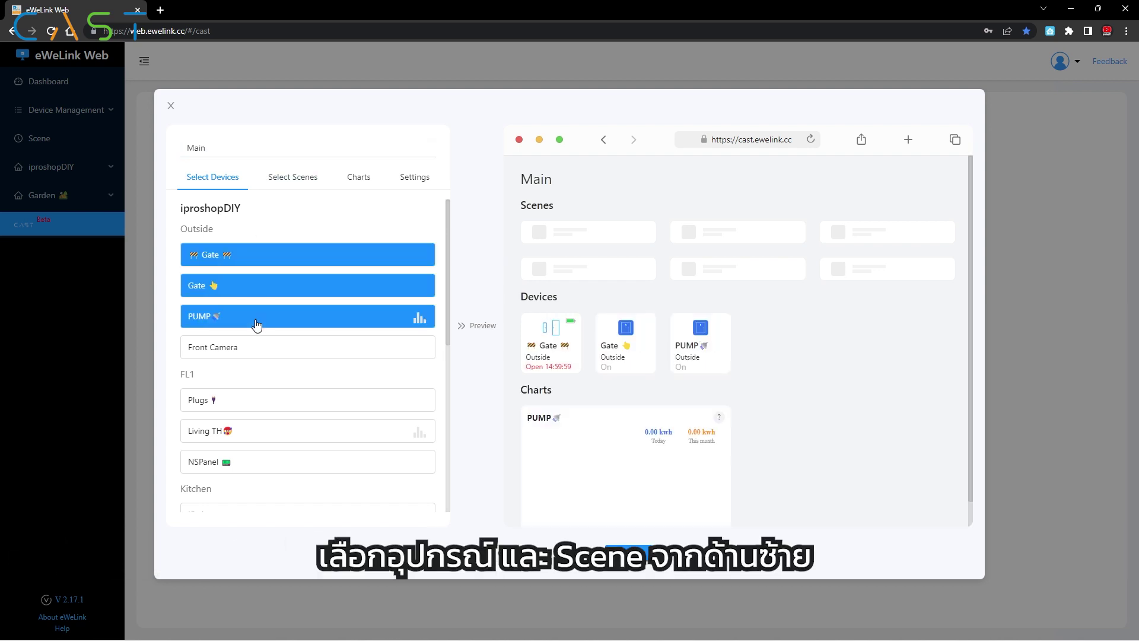
pyautogui.click(273, 351)
pyautogui.scroll(-1, 283, 347)
pyautogui.click(284, 342)
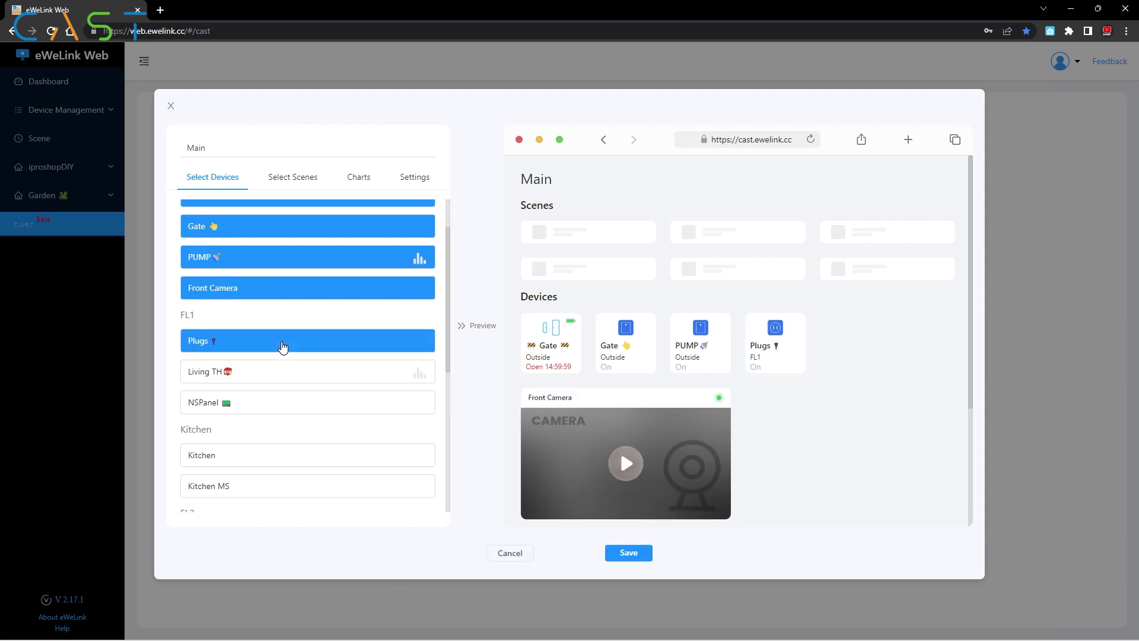
pyautogui.click(287, 370)
pyautogui.click(284, 406)
# Step: Add Kitchen, Kitchen MS, Walk2, FL2 Camera, office PC, Desk lamp and TV65 to the dashboard
pyautogui.scroll(-1, 285, 405)
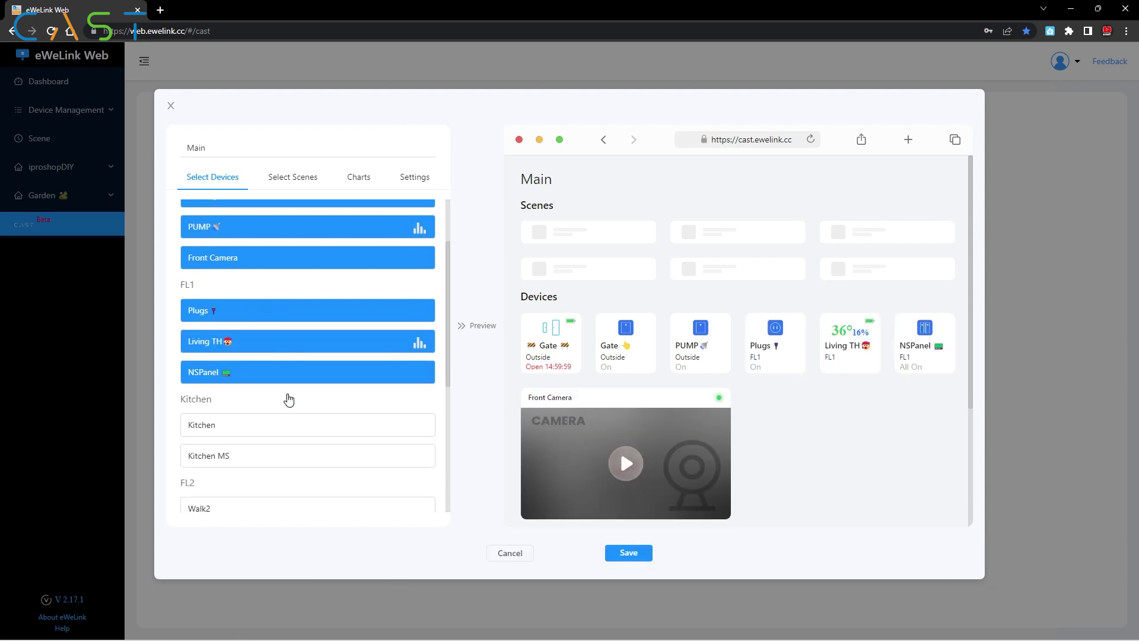
pyautogui.click(288, 396)
pyautogui.click(283, 426)
pyautogui.scroll(-1, 289, 408)
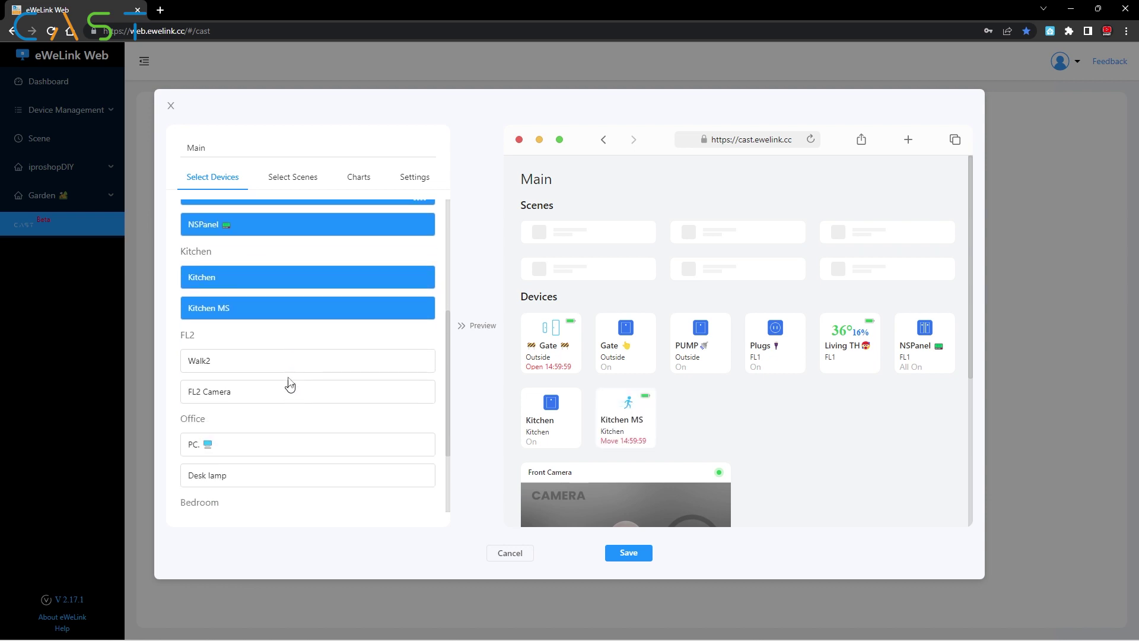
pyautogui.click(287, 363)
pyautogui.click(287, 394)
pyautogui.scroll(-2, 288, 392)
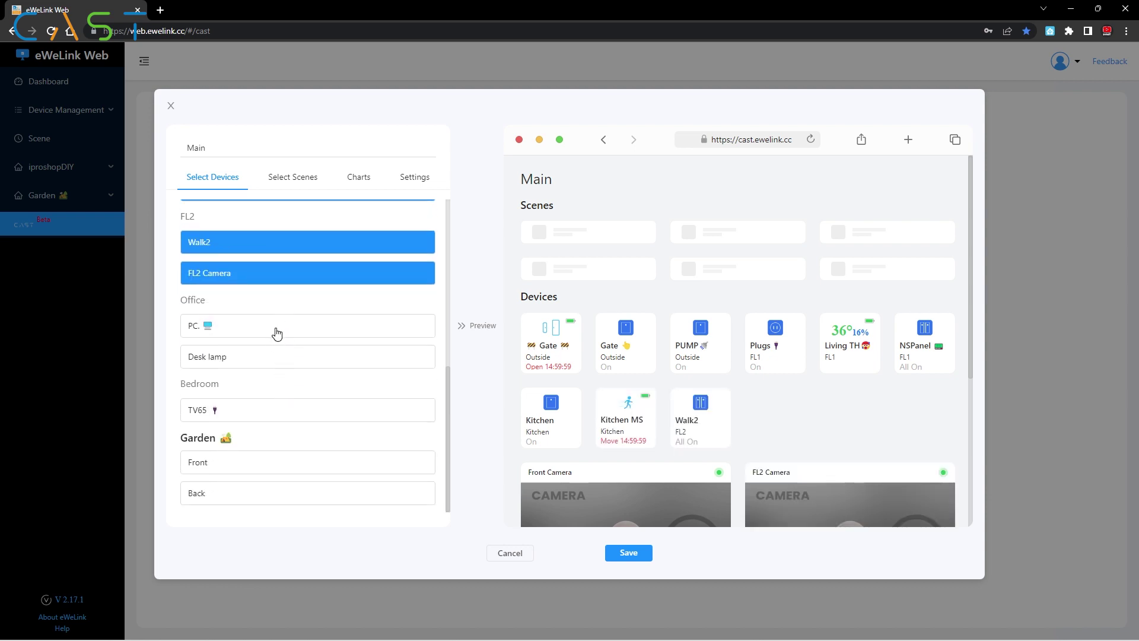
pyautogui.click(276, 331)
pyautogui.click(279, 358)
pyautogui.click(270, 416)
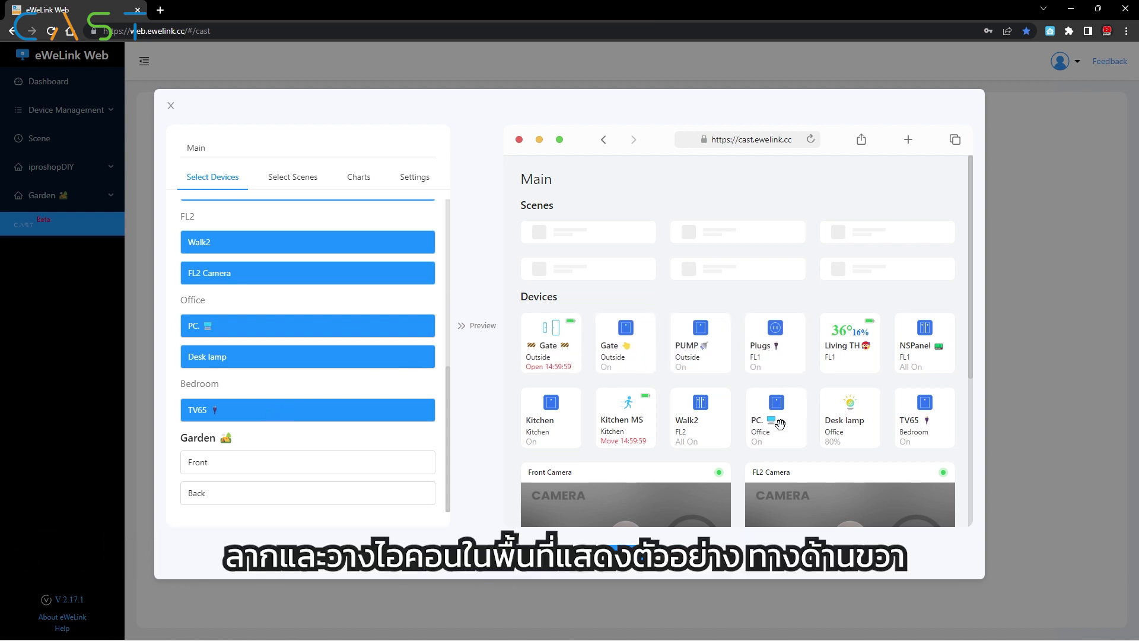
# Step: Move Desk lamp ahead of PC. and Kitchen MS ahead of Kitchen in the preview
pyautogui.moveTo(848, 431); pyautogui.dragTo(793, 436)
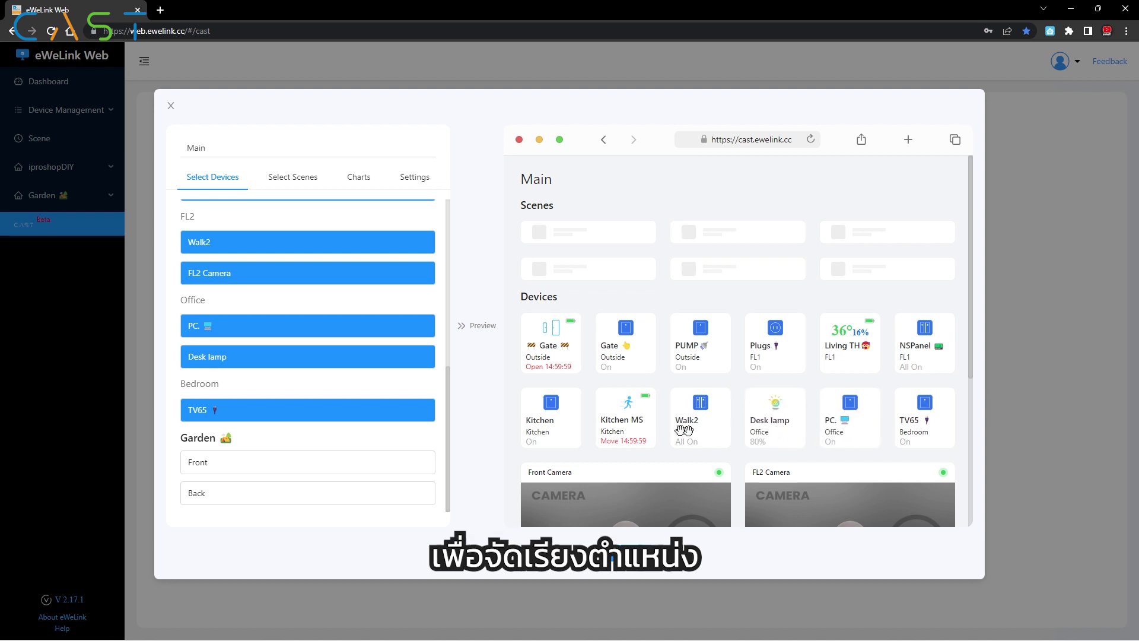
pyautogui.moveTo(529, 440); pyautogui.dragTo(569, 446)
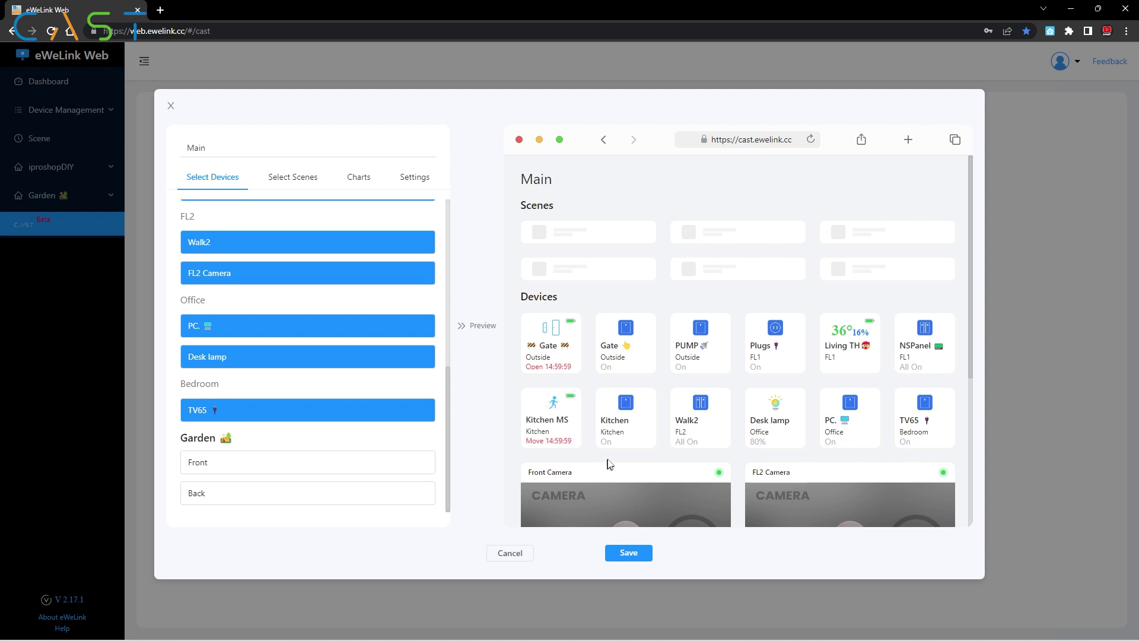
pyautogui.scroll(-2, 606, 464)
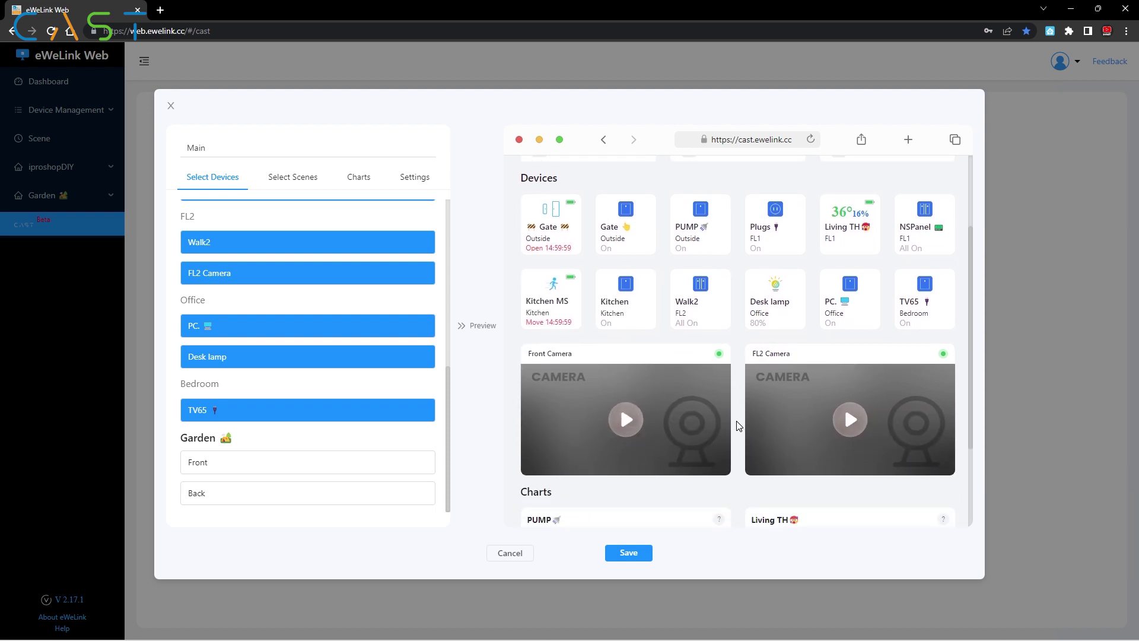
pyautogui.scroll(-2, 738, 425)
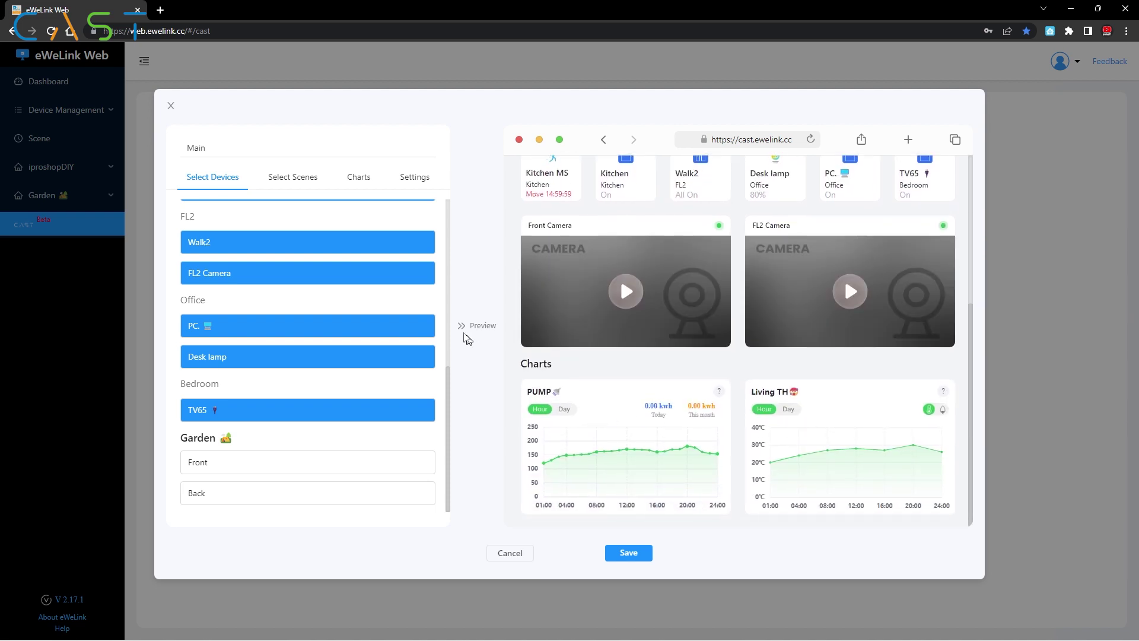
pyautogui.click(299, 178)
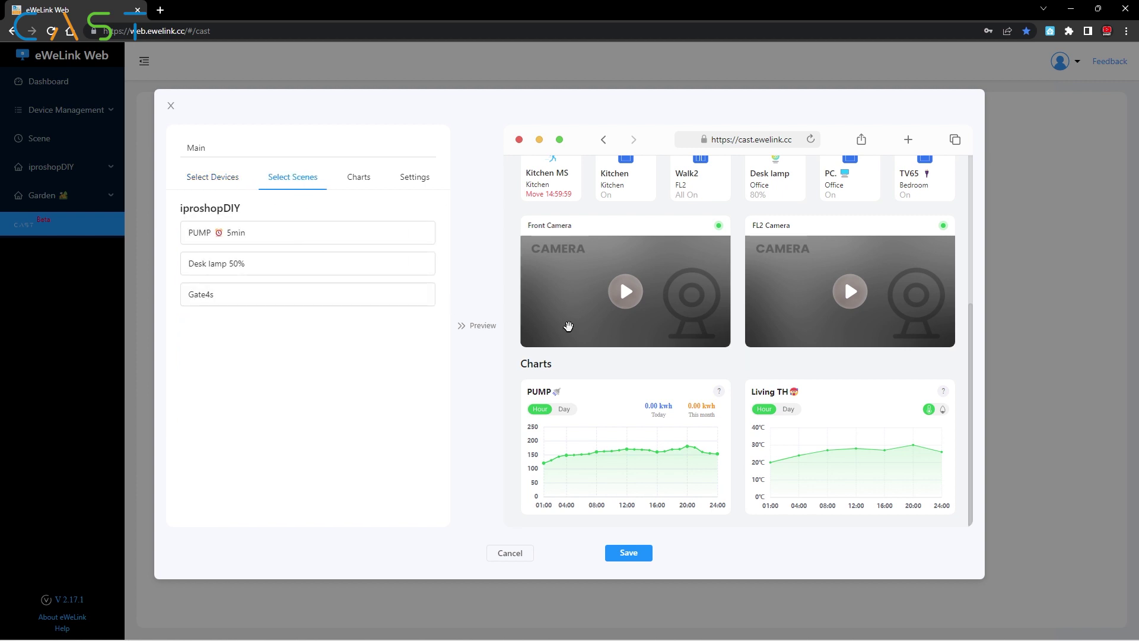
# Step: Add the PUMP 5min, Desk lamp 50% and Gate4s scenes, placing Gate4s first
pyautogui.click(273, 238)
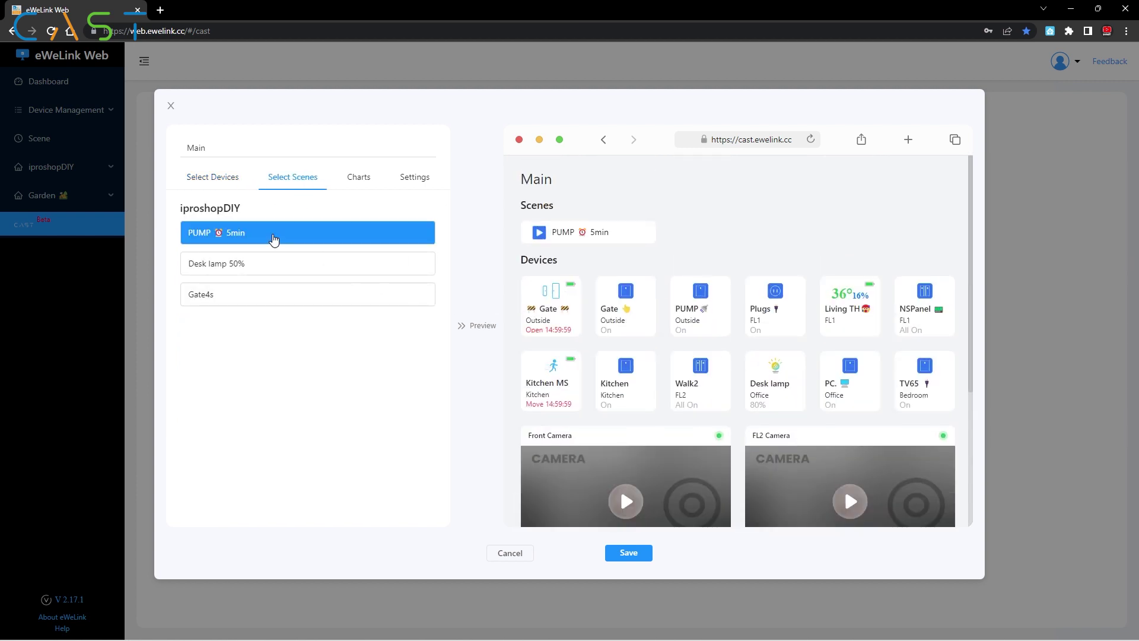
pyautogui.click(318, 270)
pyautogui.click(309, 300)
pyautogui.moveTo(867, 235); pyautogui.dragTo(610, 243)
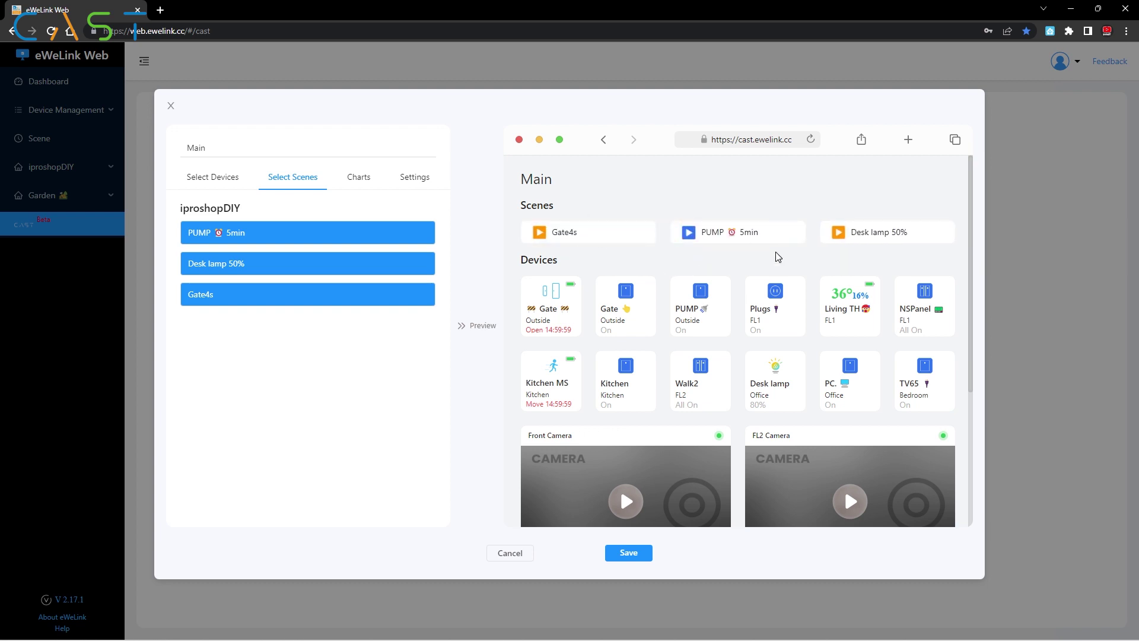
# Step: Review the chart list and give the dashboard a dark blue background
pyautogui.click(357, 177)
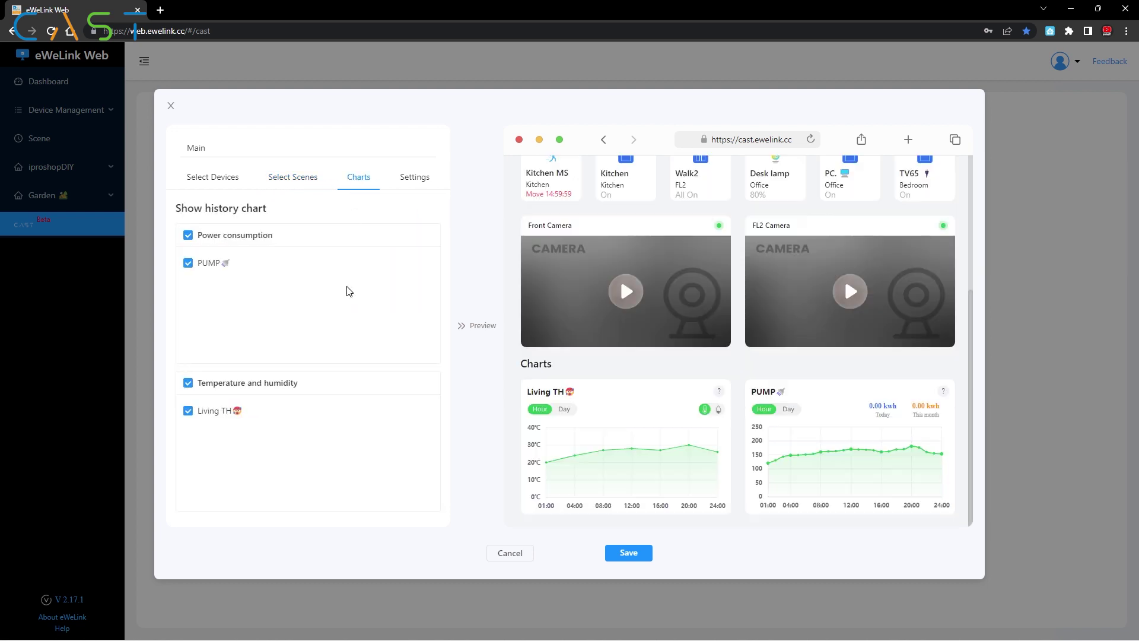
pyautogui.click(414, 177)
pyautogui.click(247, 242)
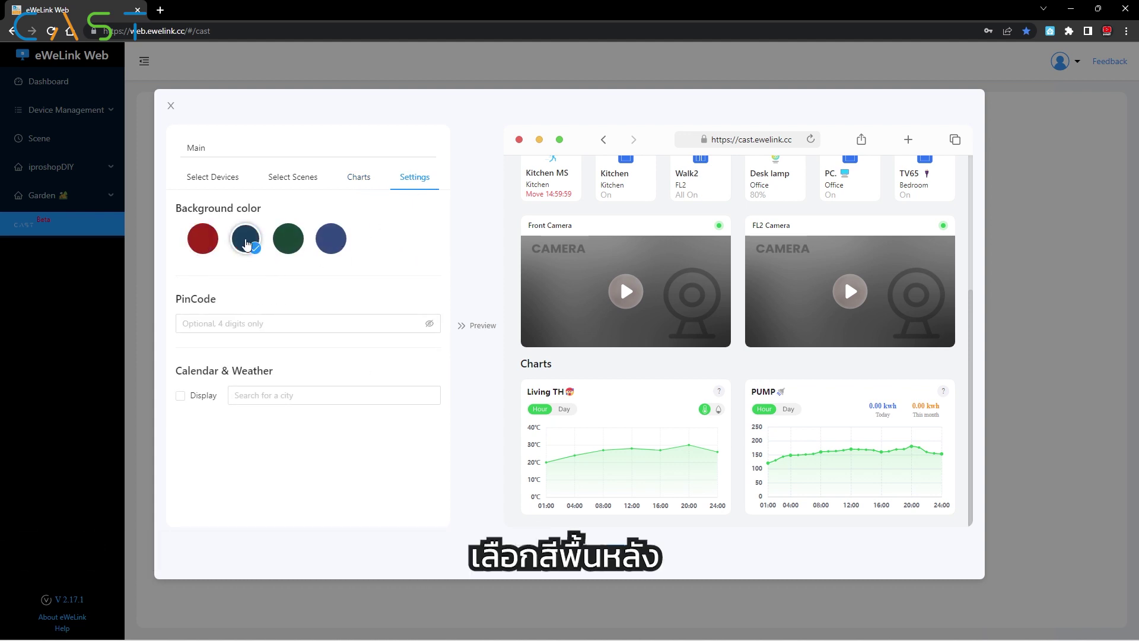
# Step: Set an access PIN, show calendar and weather for Chiang Mai, and save the Main cast
pyautogui.click(297, 323)
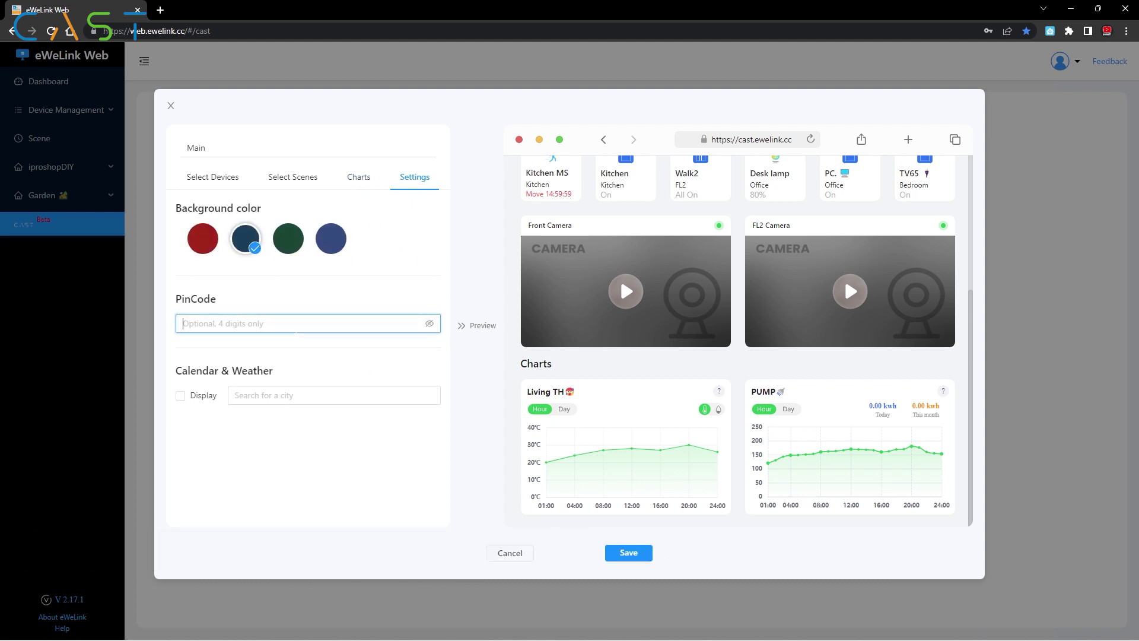
pyautogui.write('1')
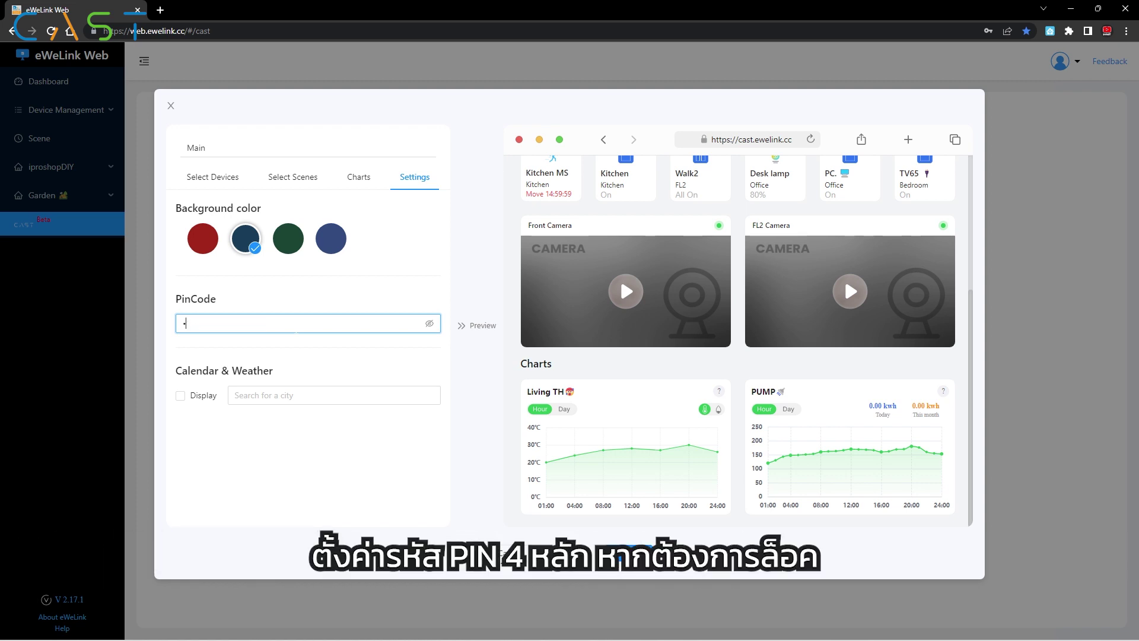
pyautogui.write('2')
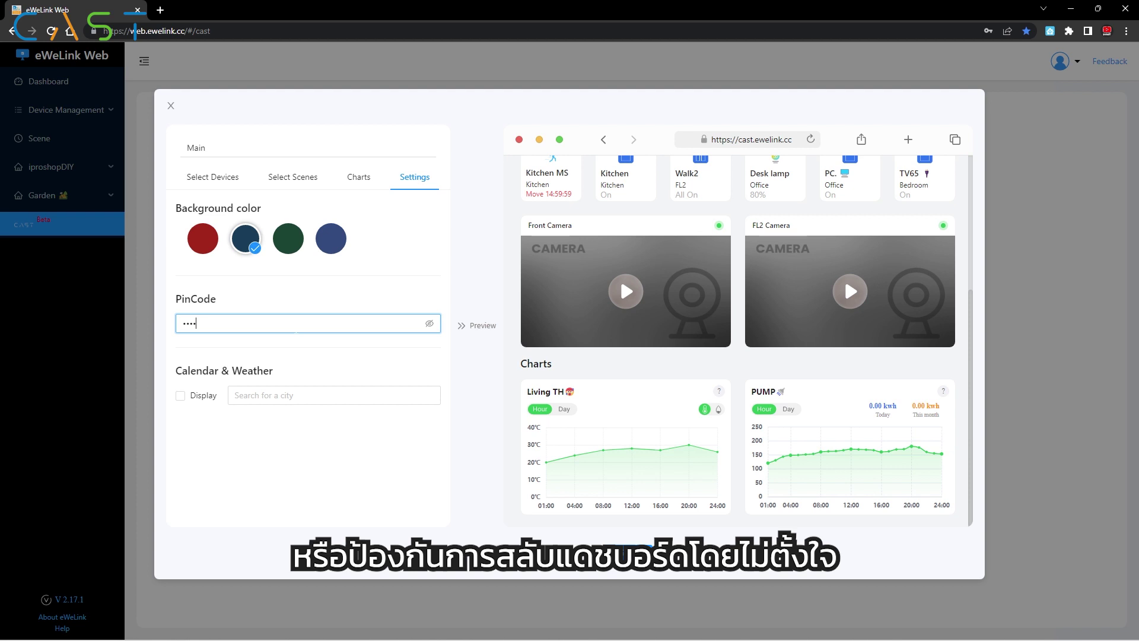
pyautogui.click(181, 396)
pyautogui.click(301, 396)
pyautogui.write('chiang')
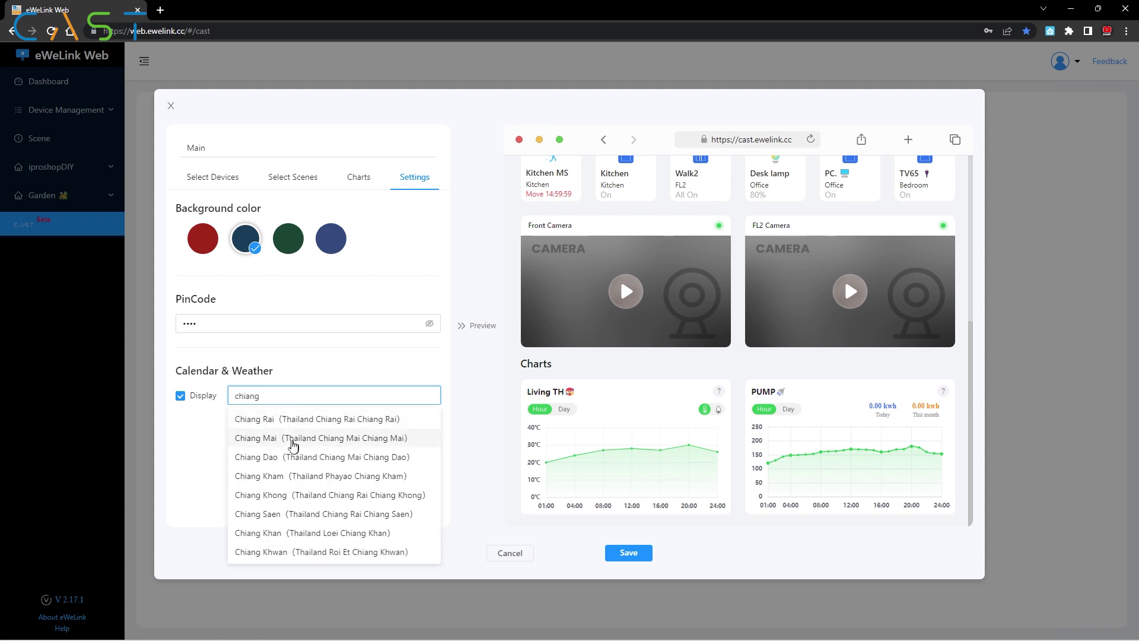
pyautogui.click(298, 438)
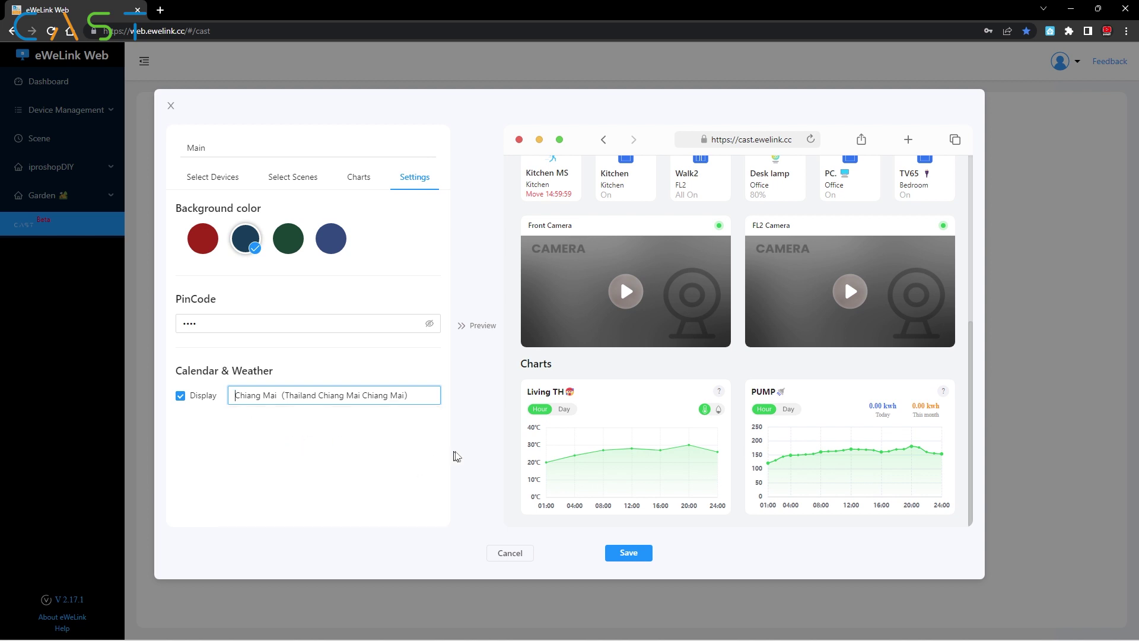
pyautogui.click(620, 553)
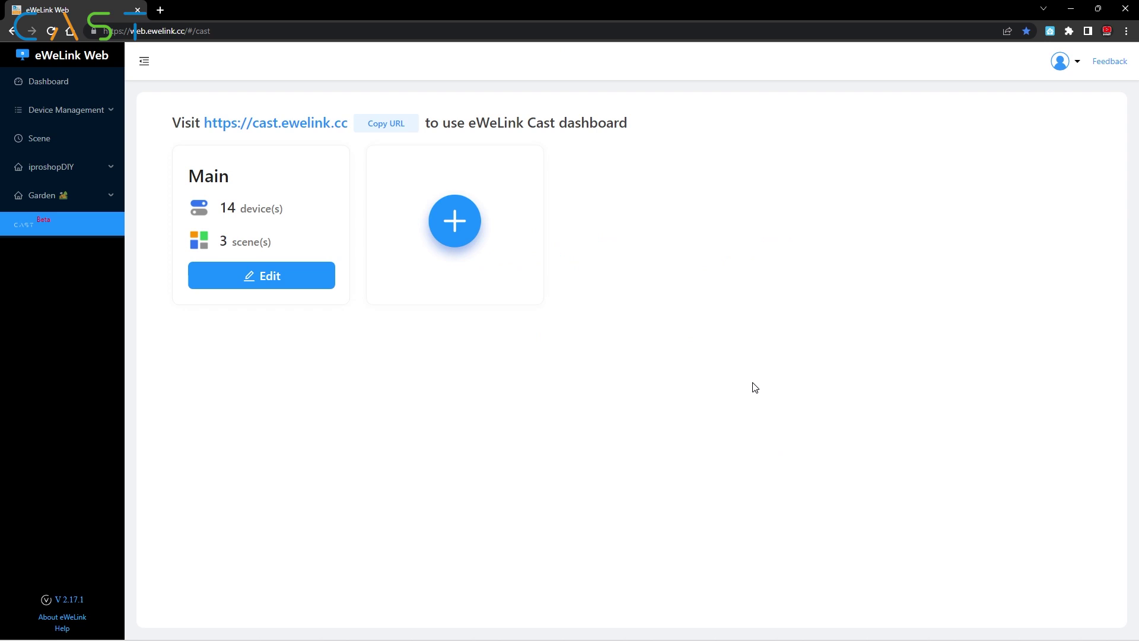
# Step: Create a new cast named Garden containing the Front and Back devices
pyautogui.click(457, 220)
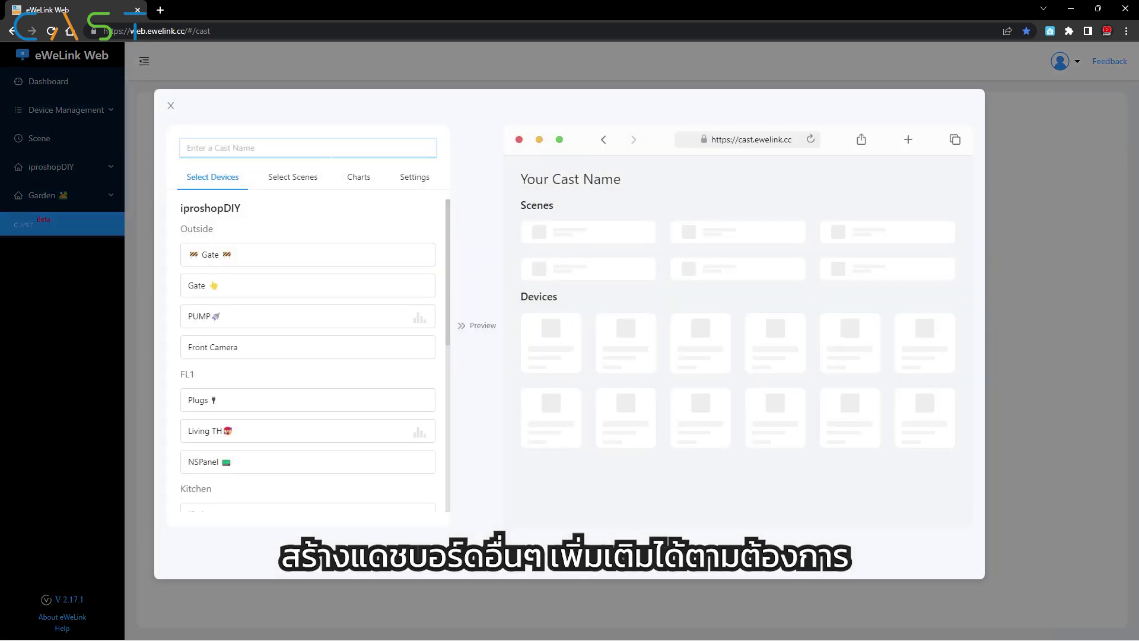
pyautogui.write('Garden')
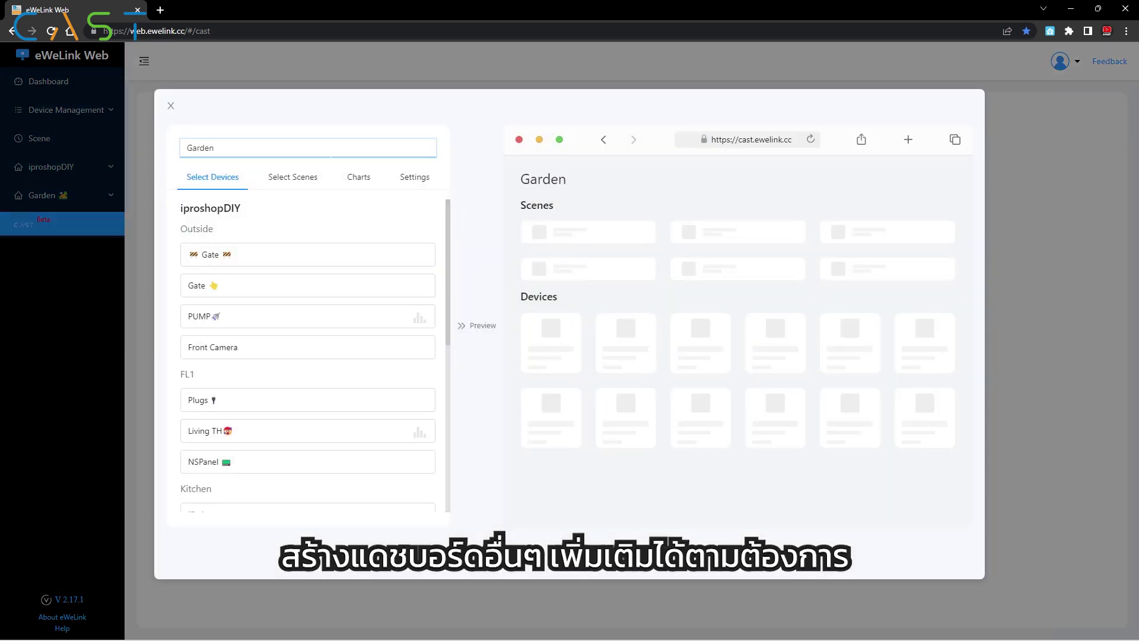
pyautogui.scroll(-6, 287, 260)
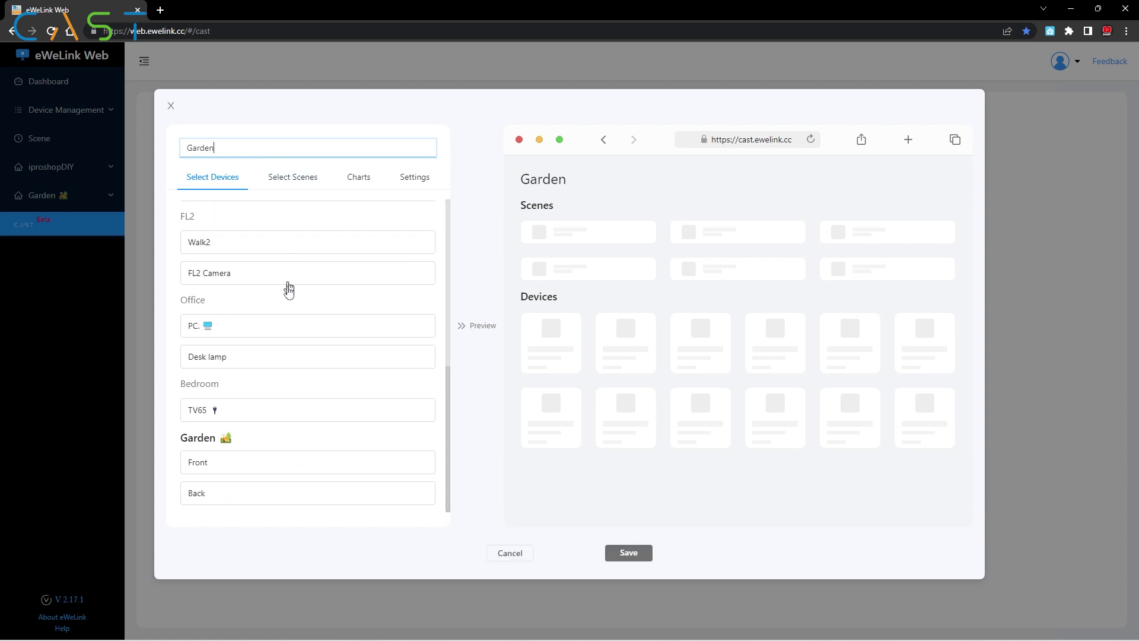
pyautogui.click(229, 469)
pyautogui.click(232, 495)
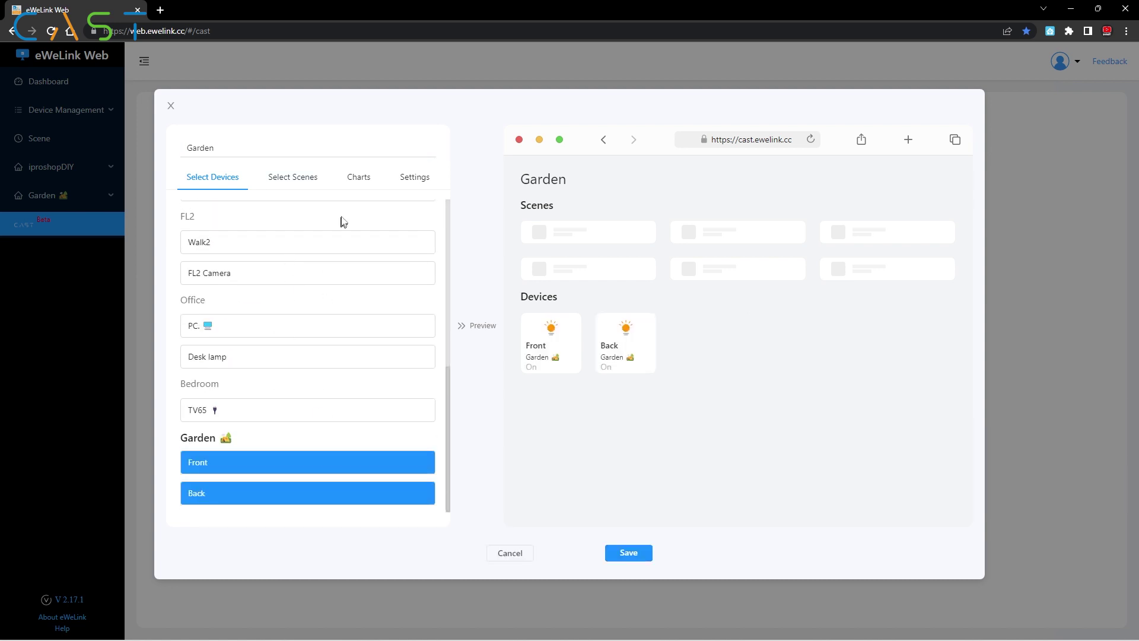
# Step: Enable calendar and weather with Chanthaburi as the location and save the Garden cast
pyautogui.click(356, 178)
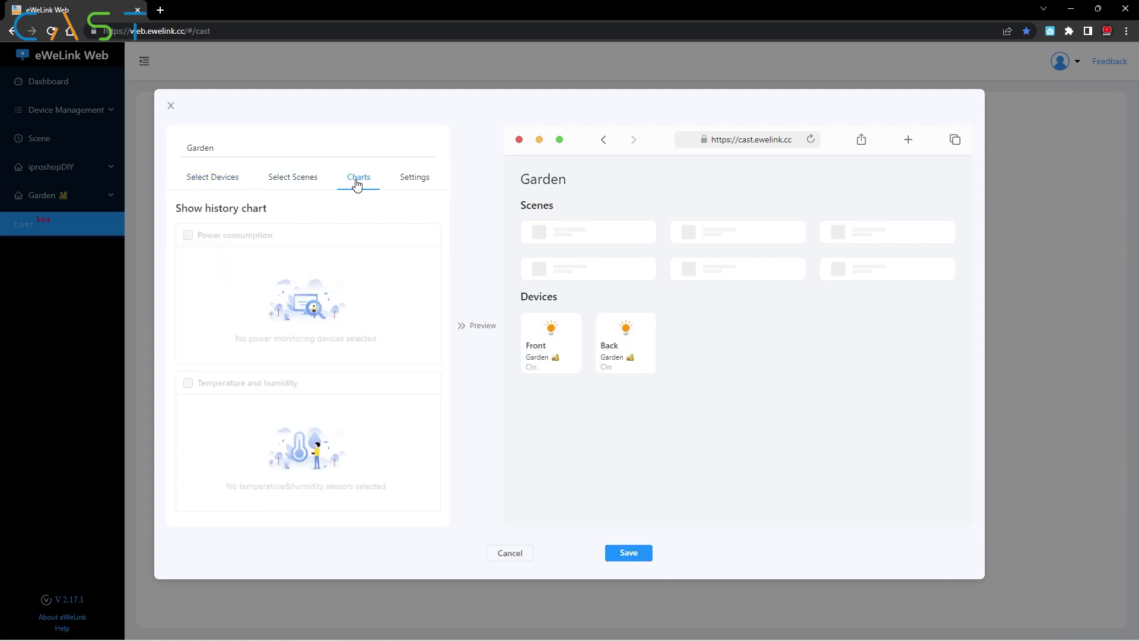
pyautogui.click(402, 181)
pyautogui.click(180, 395)
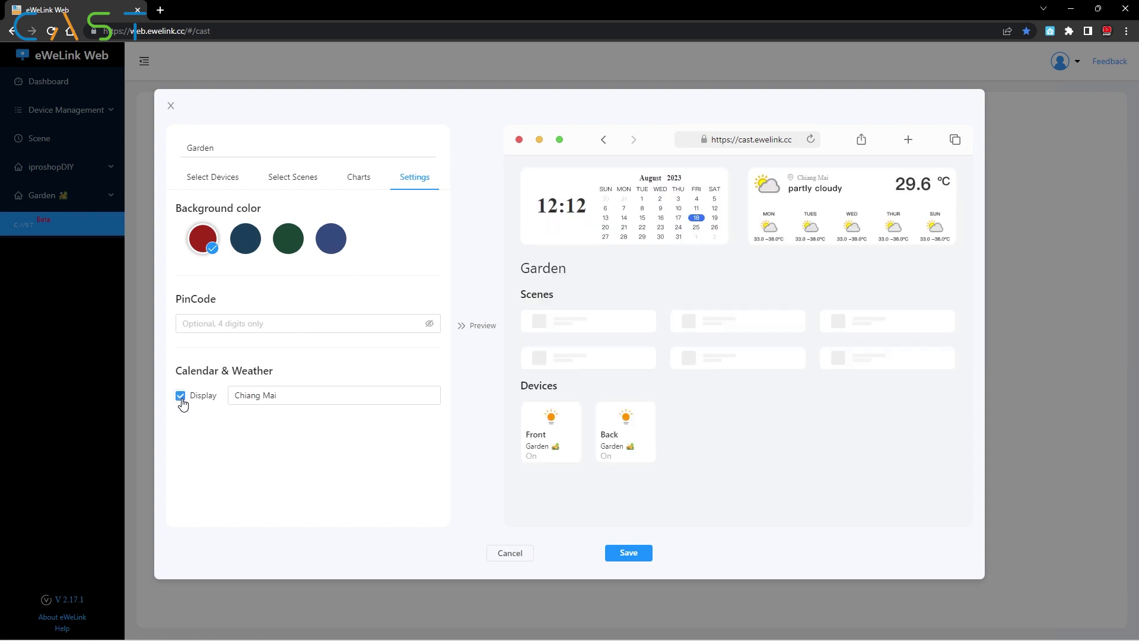
pyautogui.click(326, 395)
pyautogui.click(320, 431)
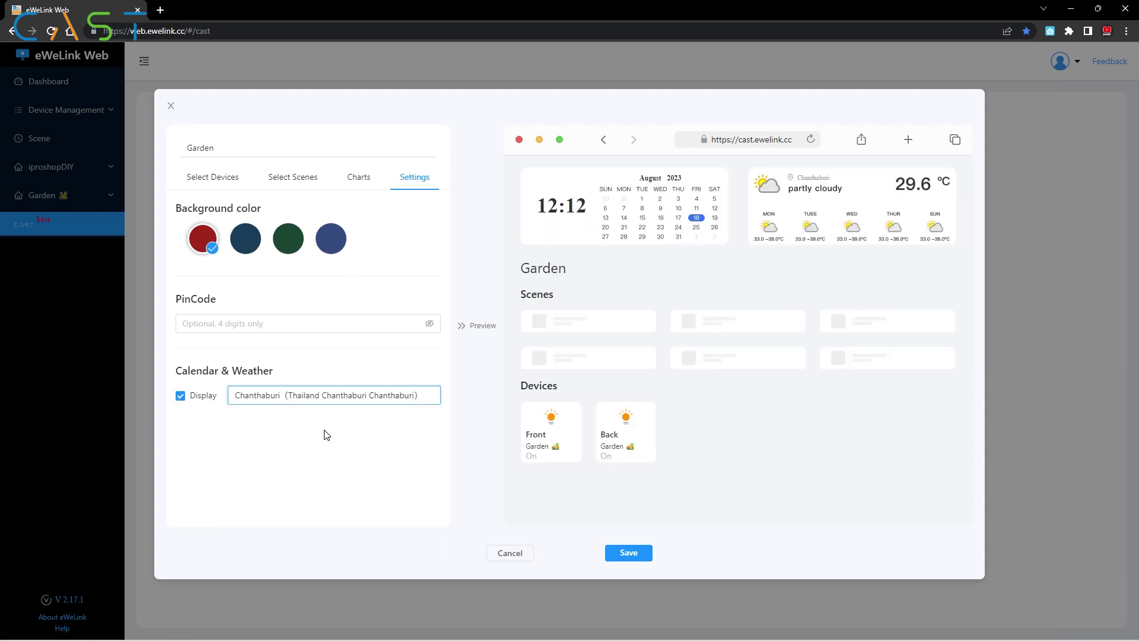
pyautogui.click(628, 553)
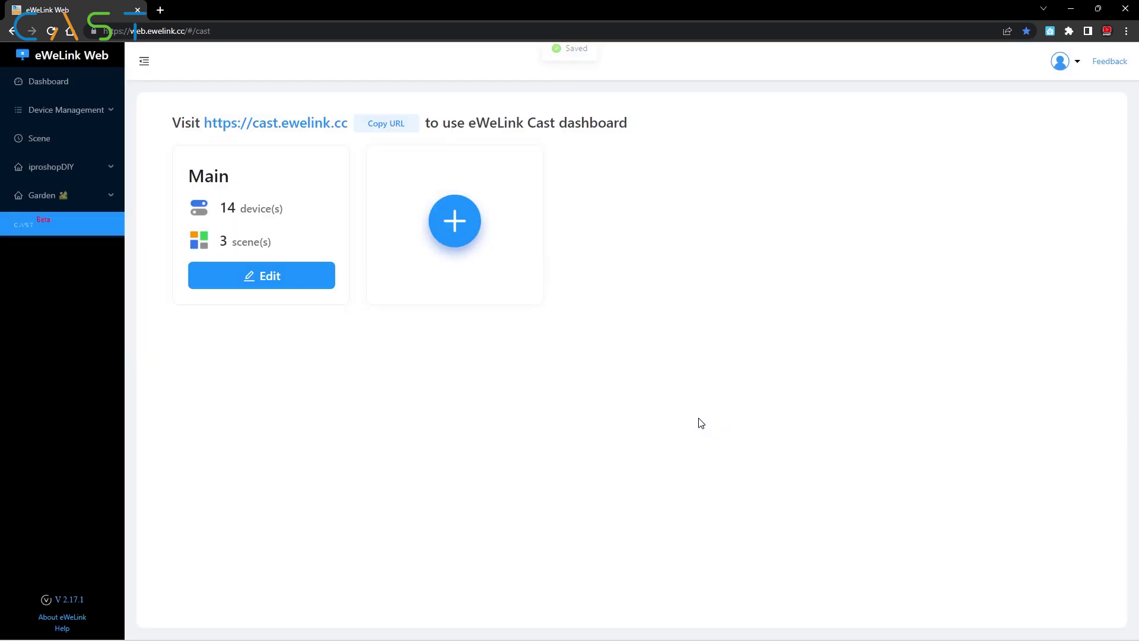
# Step: Create a new cast named Baby with Living TH, Kitchen, Walk2 and FL2 Camera
pyautogui.click(648, 221)
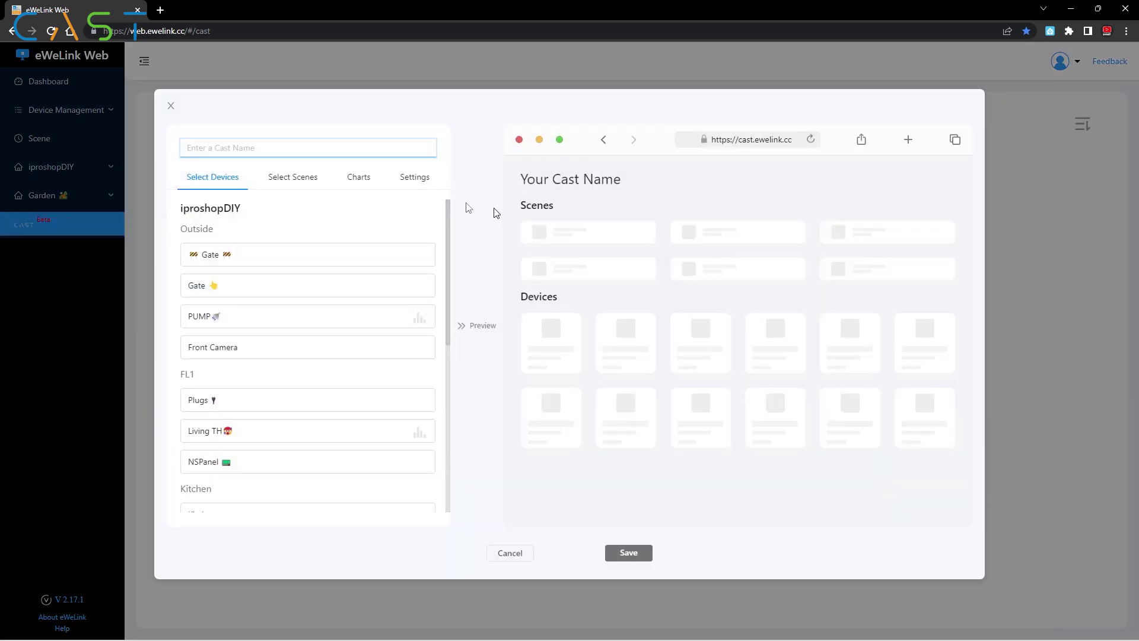
pyautogui.write('Baby')
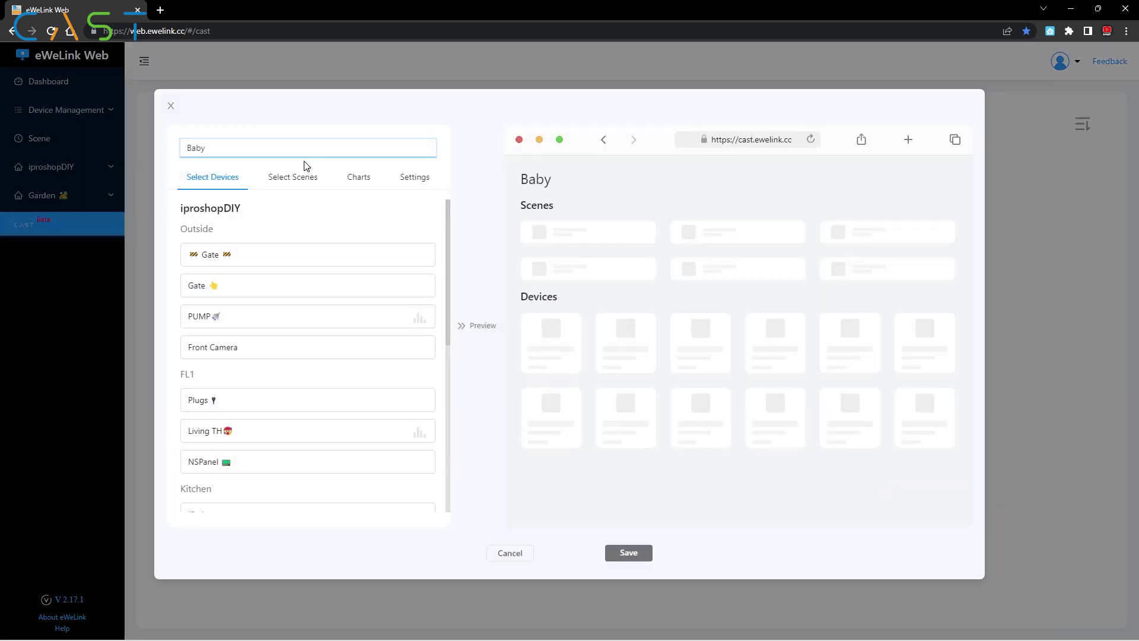
pyautogui.scroll(-2, 320, 310)
pyautogui.click(318, 316)
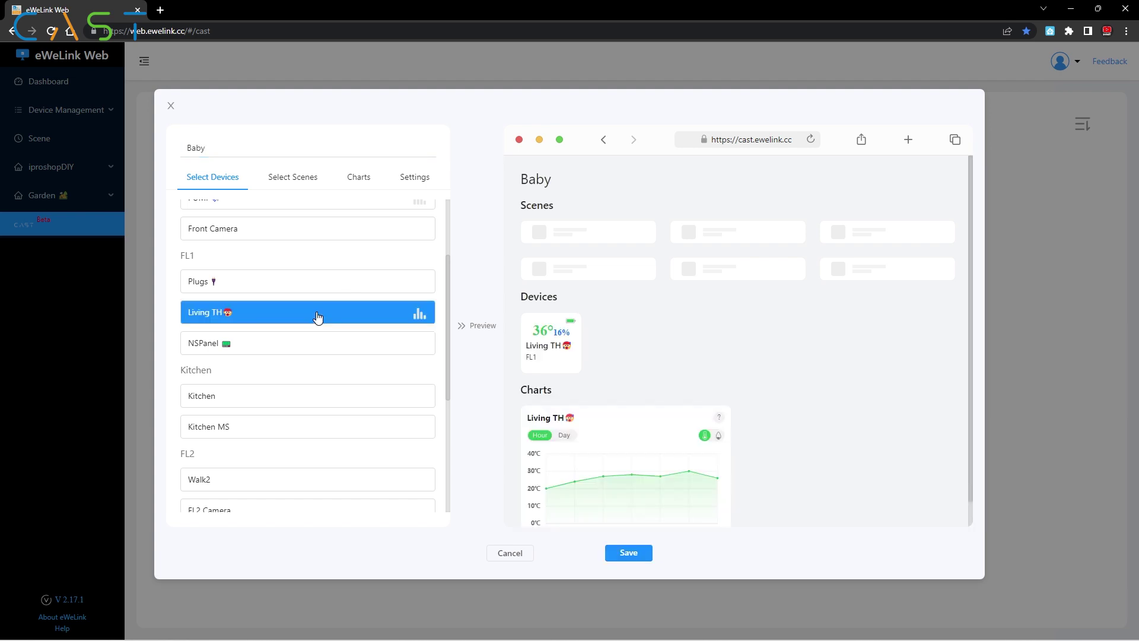
pyautogui.scroll(-2, 318, 318)
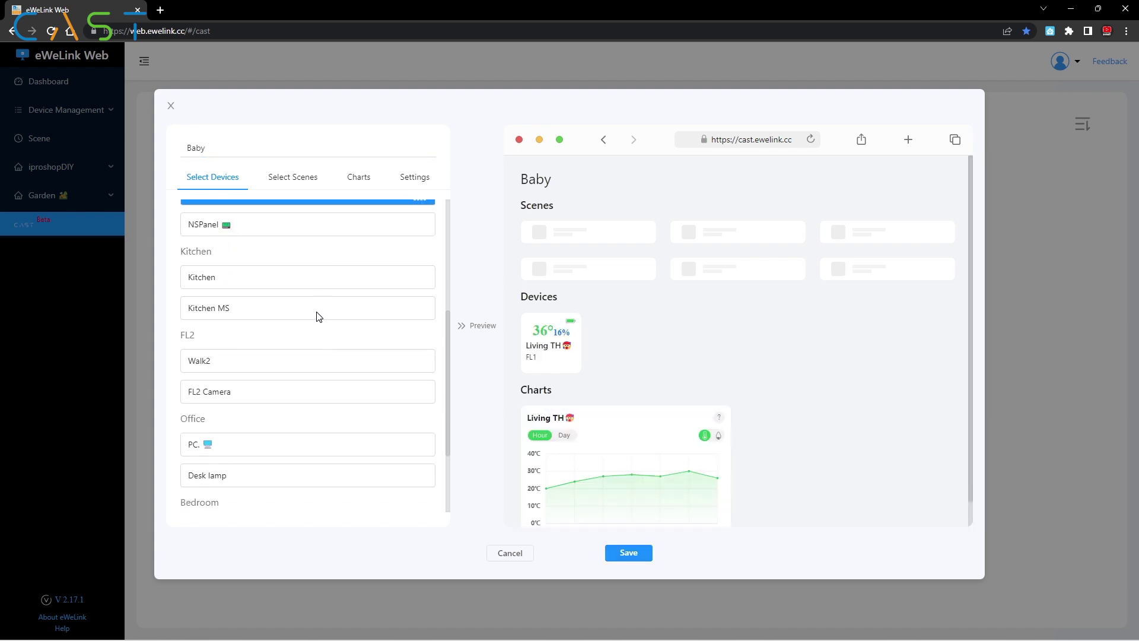
pyautogui.click(319, 285)
pyautogui.click(323, 363)
pyautogui.scroll(-1, 323, 363)
pyautogui.click(330, 335)
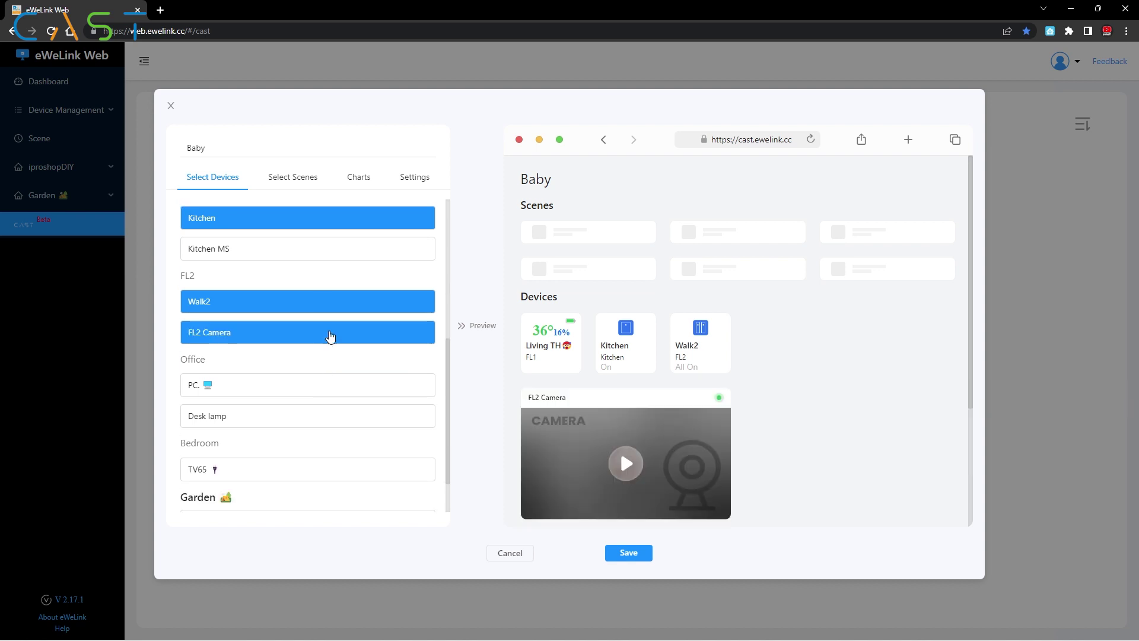
# Step: Add Front Camera, Gate and the Gate4s scene, then save the Baby cast
pyautogui.scroll(-1, 320, 394)
pyautogui.scroll(4, 321, 393)
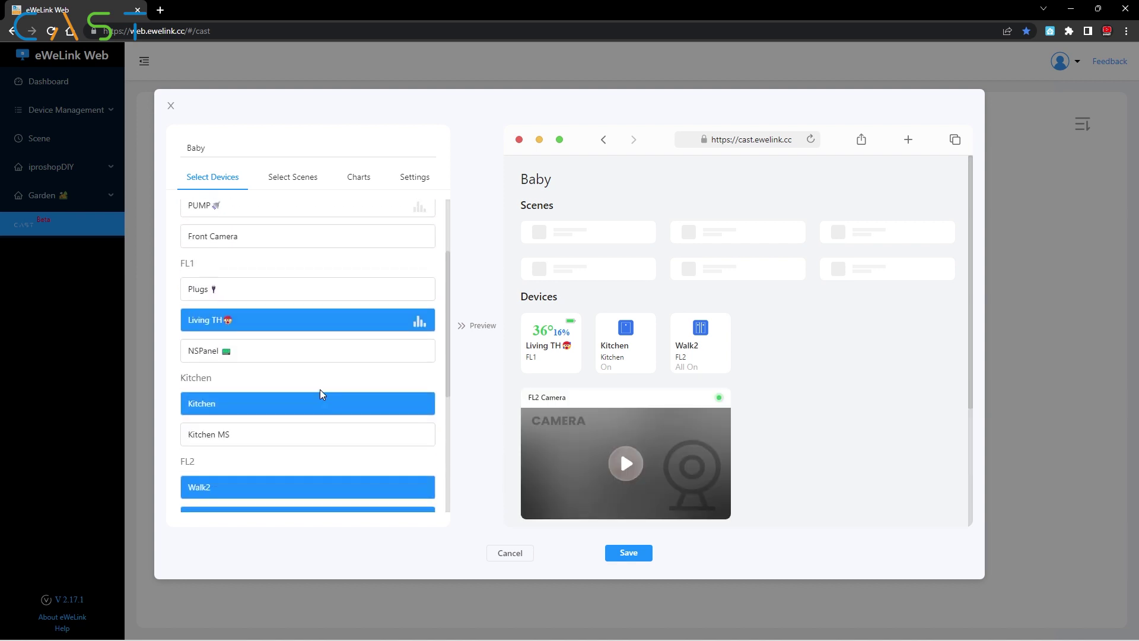
pyautogui.scroll(2, 320, 393)
pyautogui.click(311, 351)
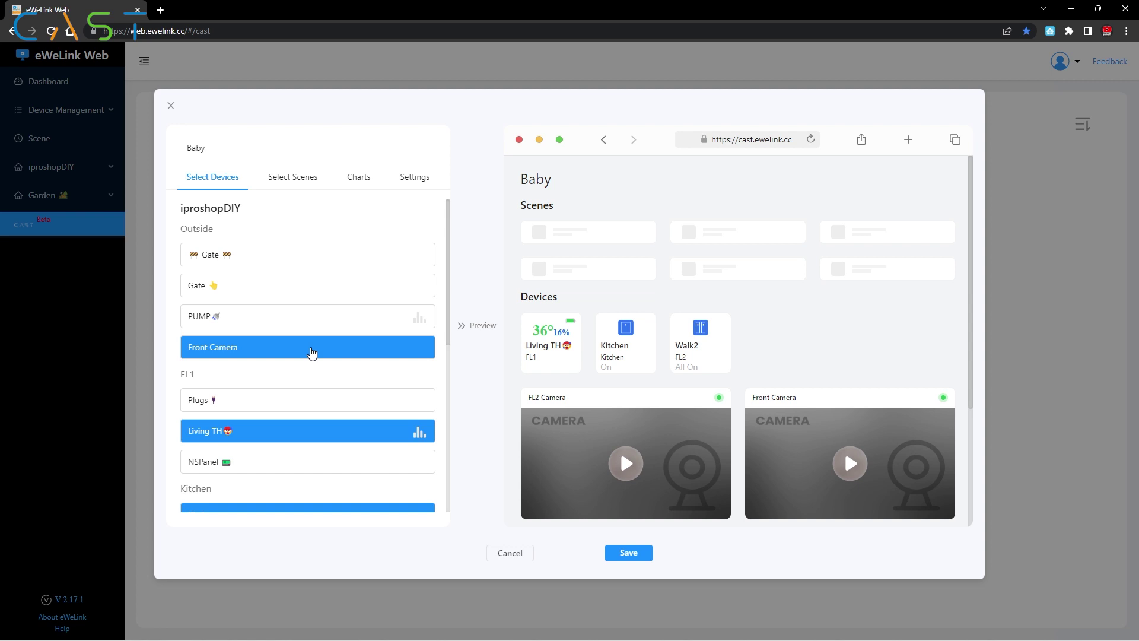
pyautogui.click(301, 259)
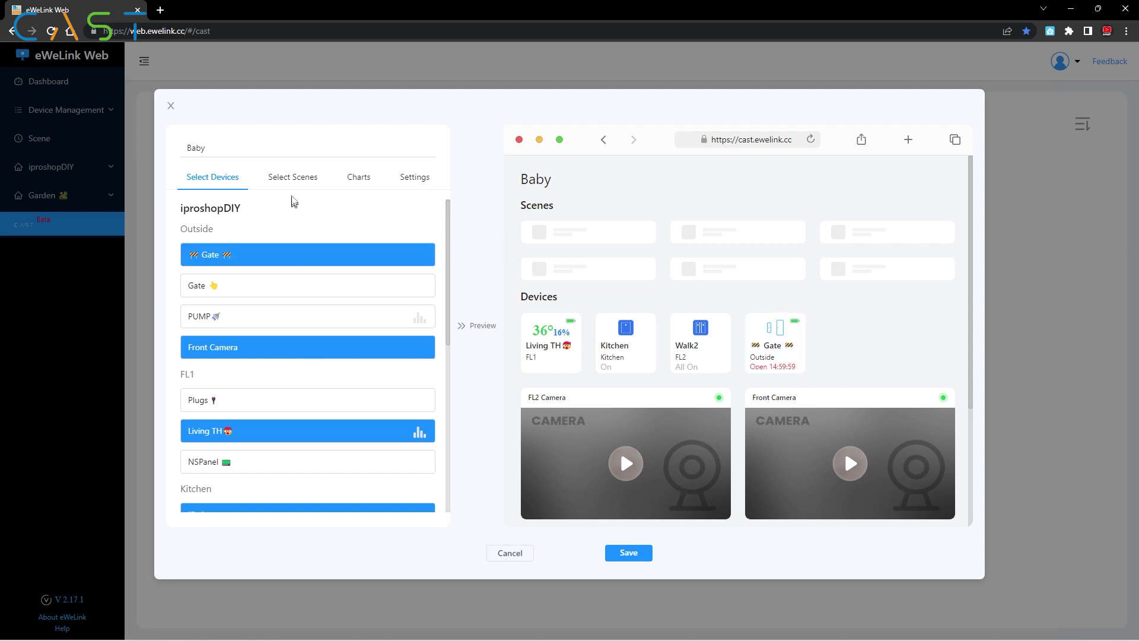
pyautogui.click(294, 177)
pyautogui.click(273, 298)
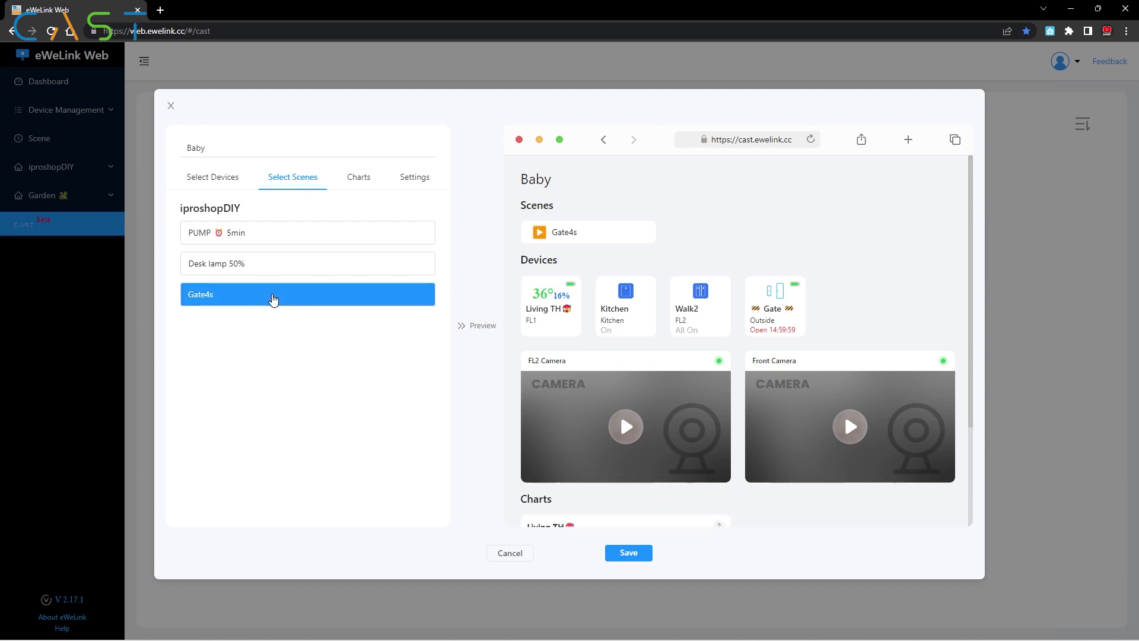
pyautogui.click(618, 552)
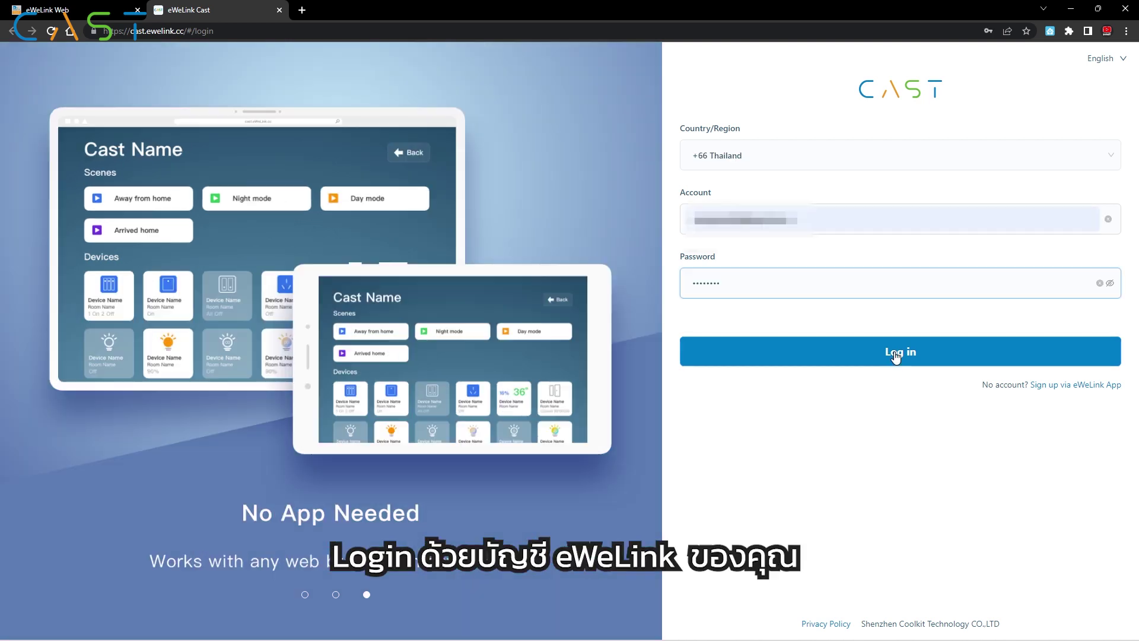
# Step: Log in to eWeLink Cast at cast.ewelink.cc with the eWeLink account
pyautogui.click(895, 351)
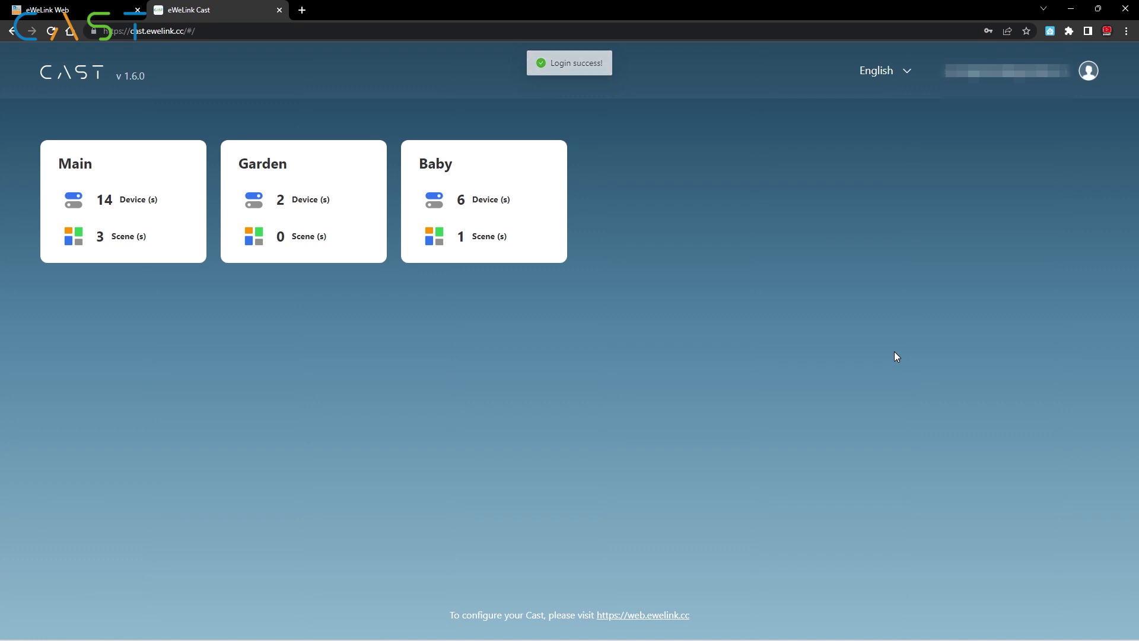
# Step: Open the Main dashboard and unlock it with its PIN code
pyautogui.click(71, 168)
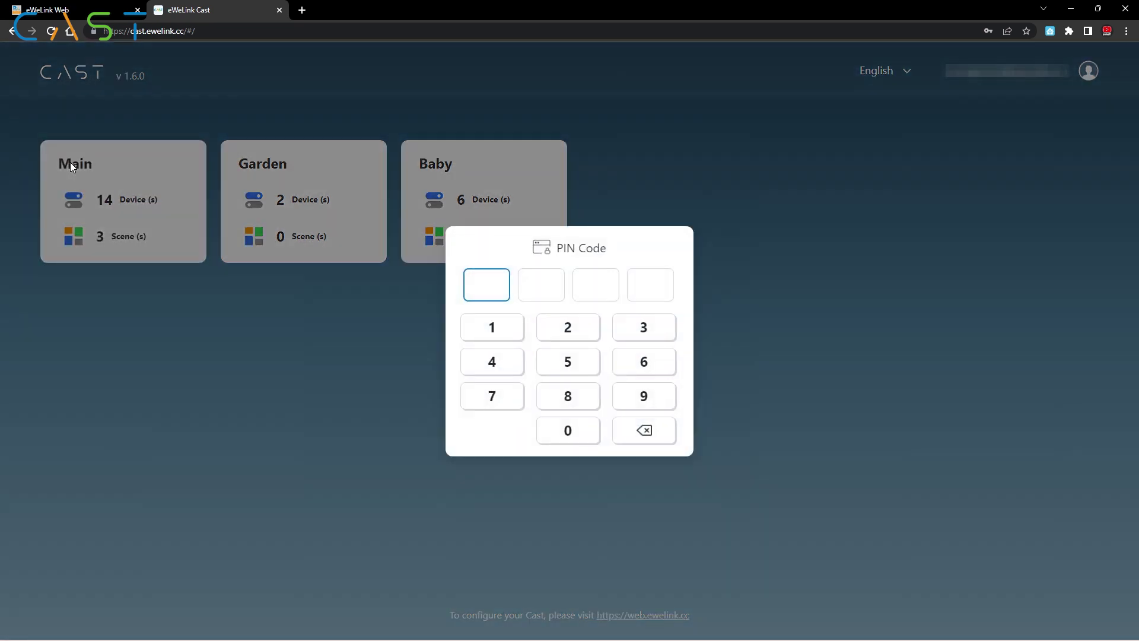
pyautogui.click(498, 330)
pyautogui.click(562, 331)
pyautogui.click(627, 336)
pyautogui.click(499, 364)
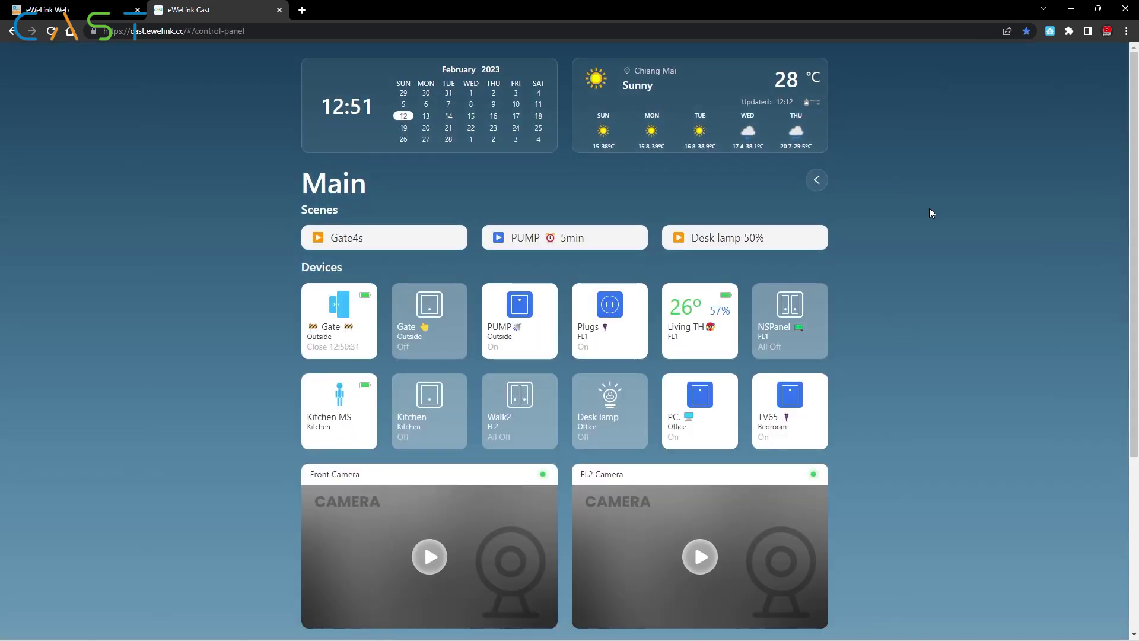
# Step: Start the Front Camera live view, run the Gate4s scene and pulse the Gate switch
pyautogui.scroll(-1, 930, 212)
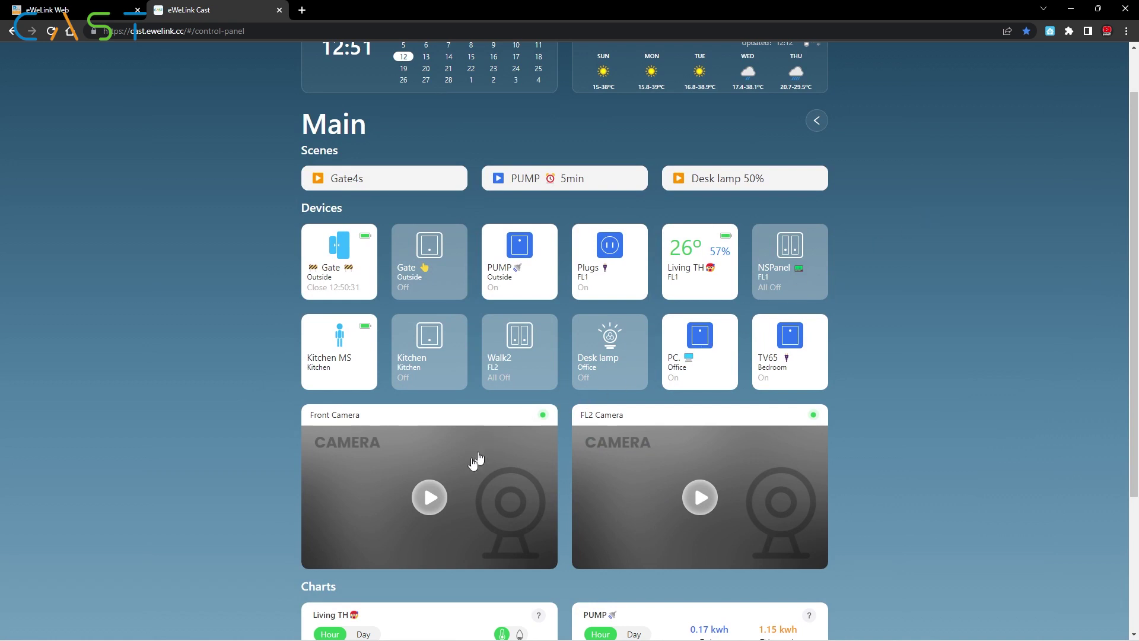
pyautogui.click(435, 504)
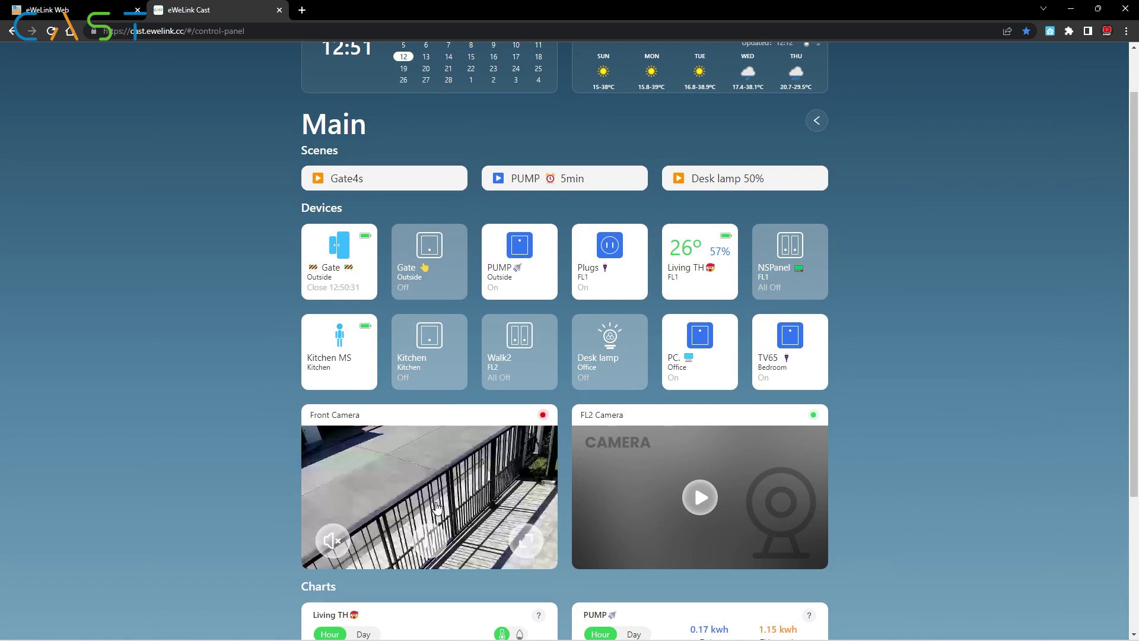
pyautogui.scroll(-1, 441, 499)
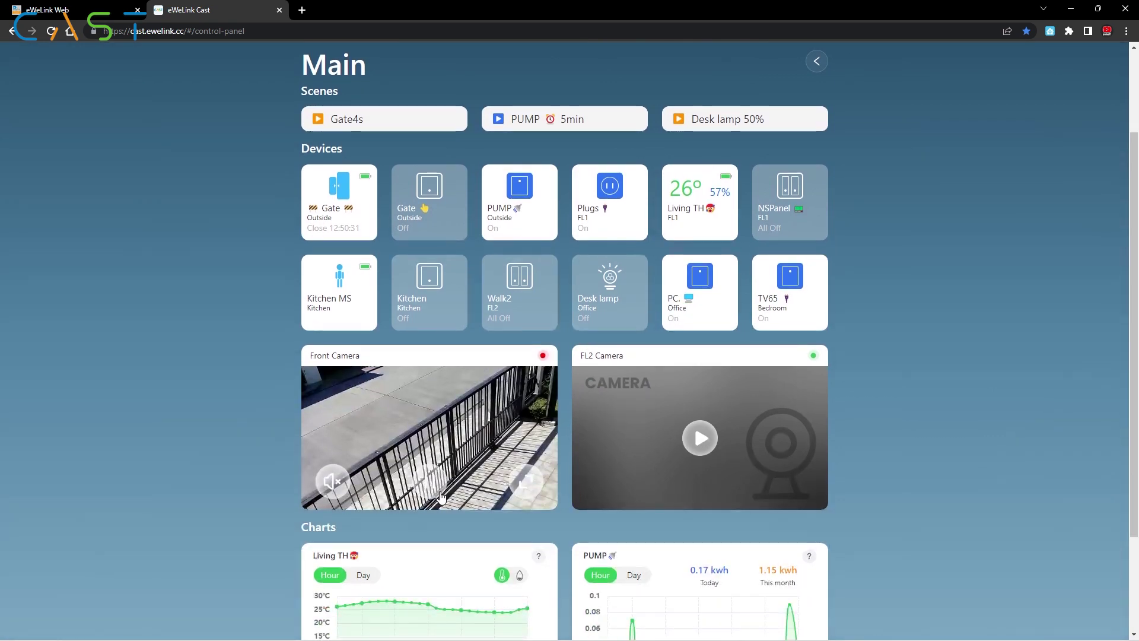
pyautogui.click(360, 126)
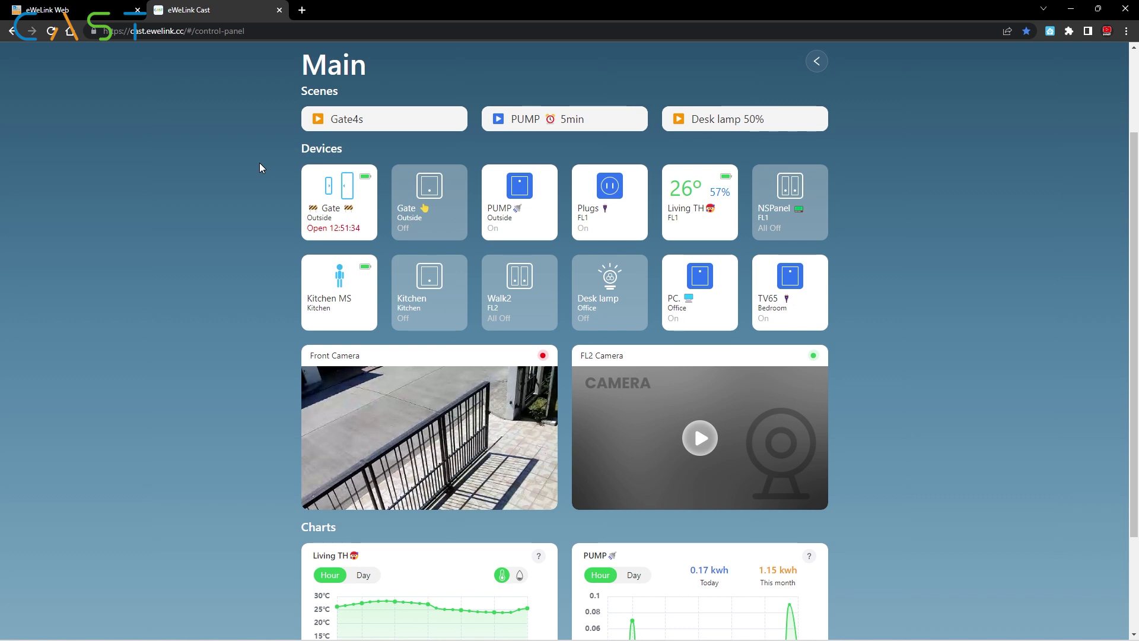
pyautogui.click(415, 194)
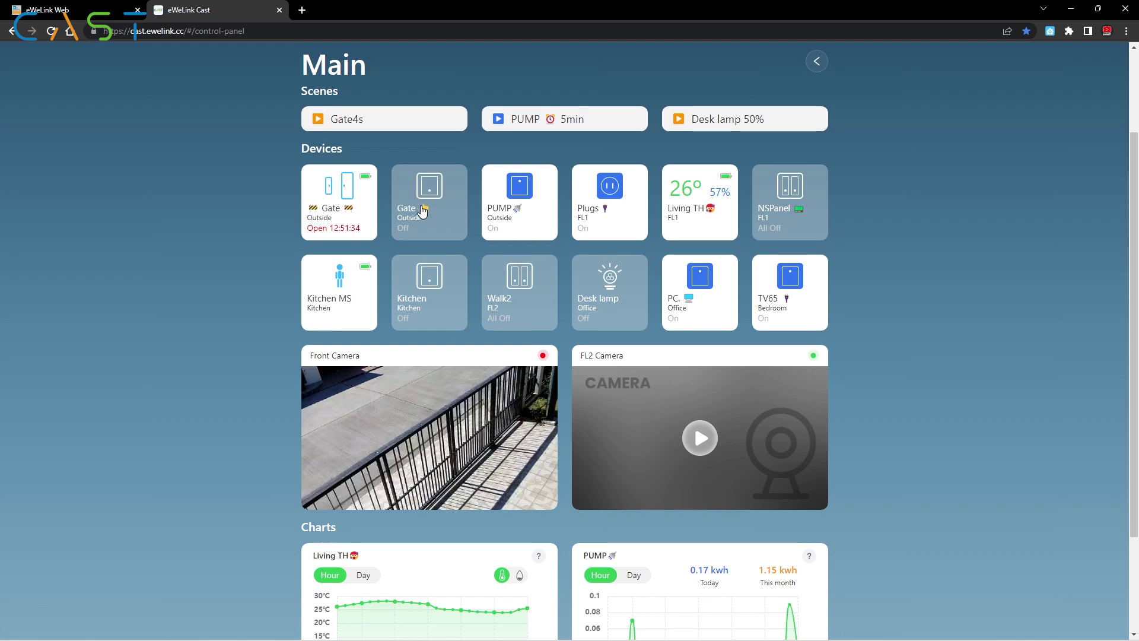
# Step: Switch the Walk2 and Bath2 channels on, then back off
pyautogui.click(520, 273)
pyautogui.click(534, 247)
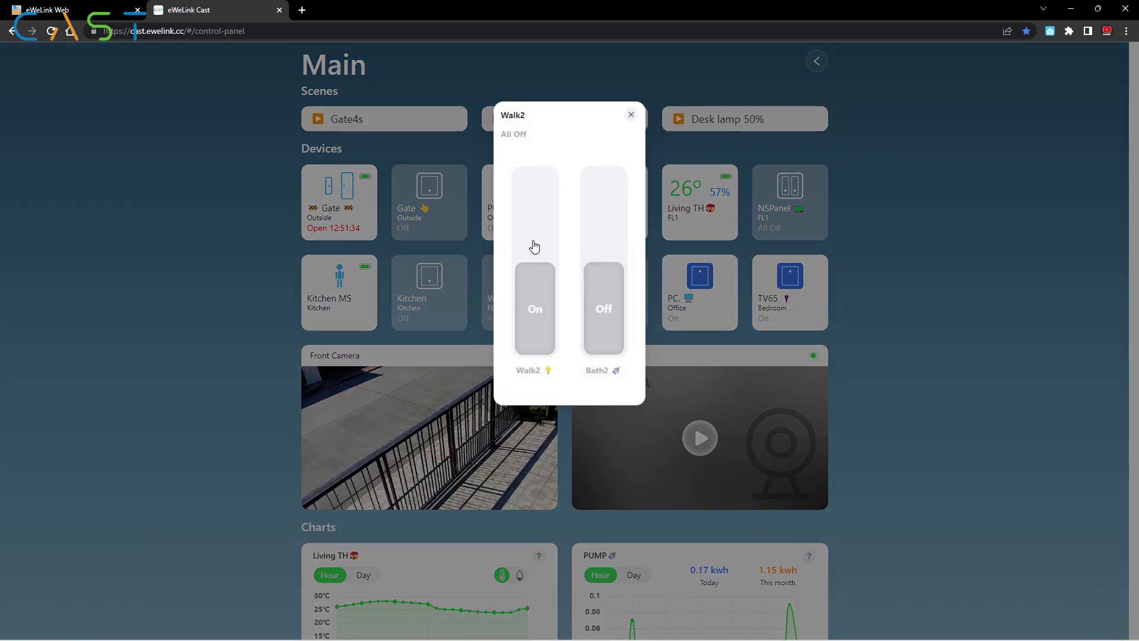
pyautogui.click(613, 247)
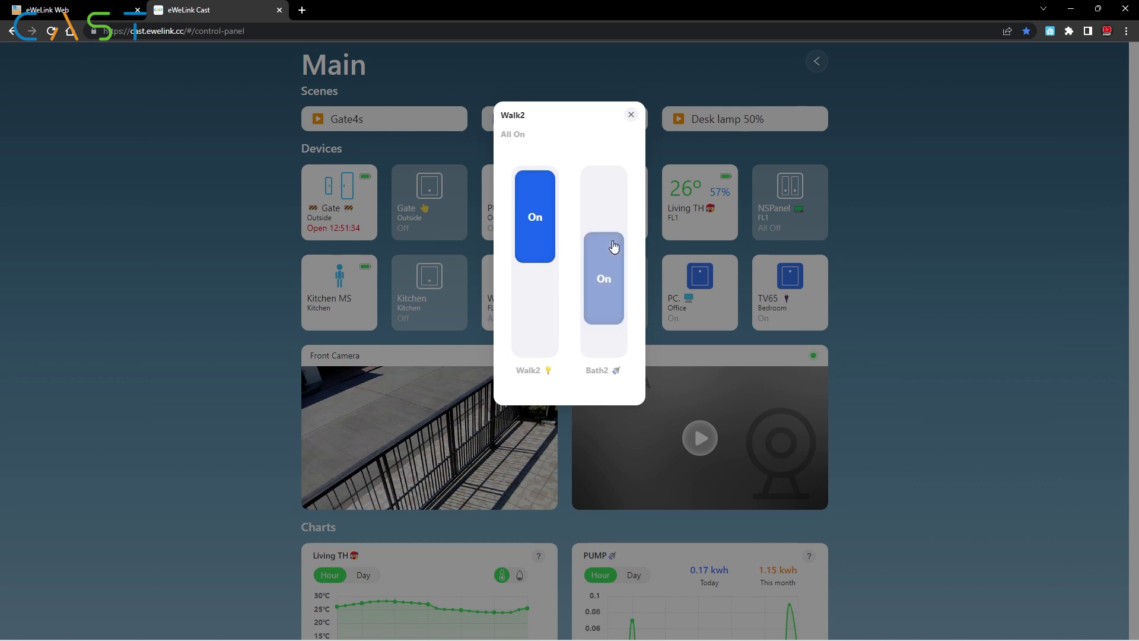
pyautogui.click(613, 247)
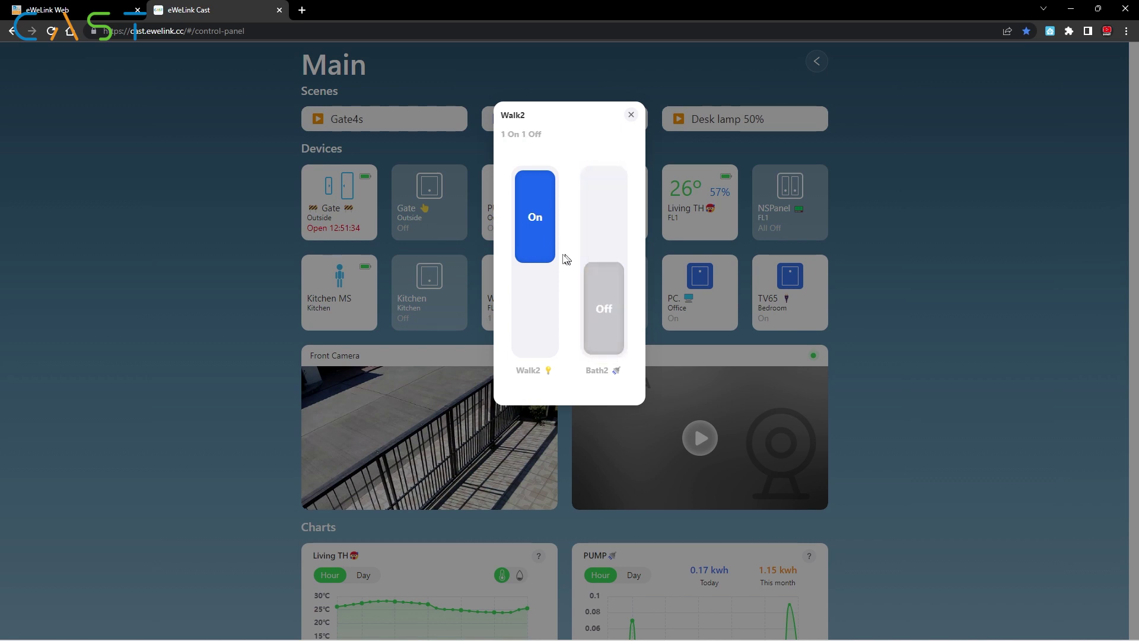
pyautogui.click(531, 266)
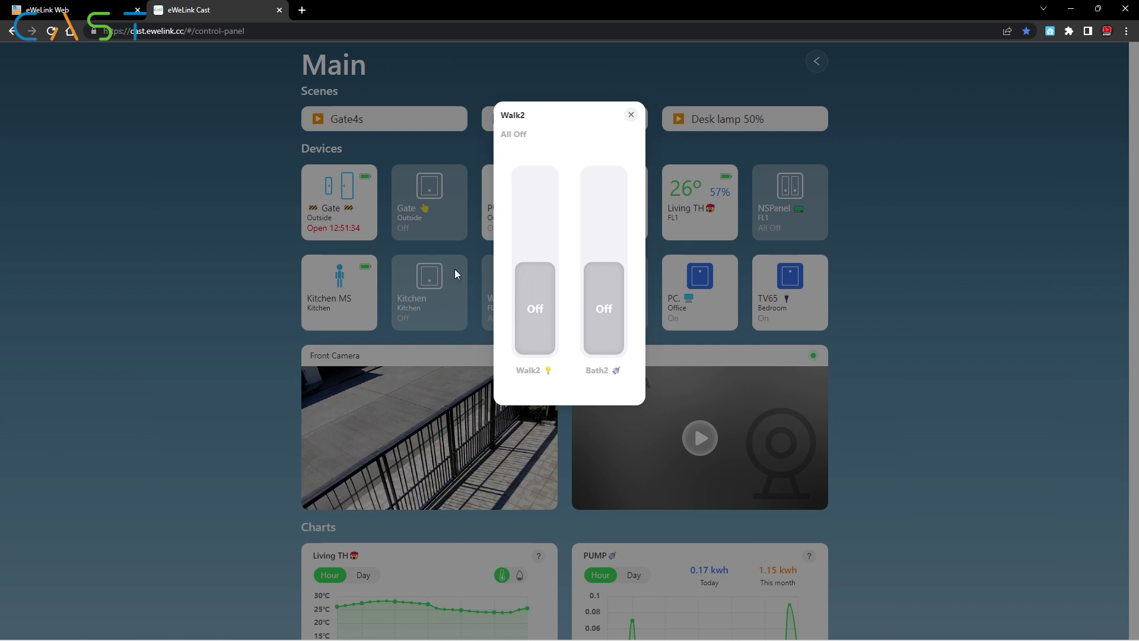
pyautogui.click(257, 265)
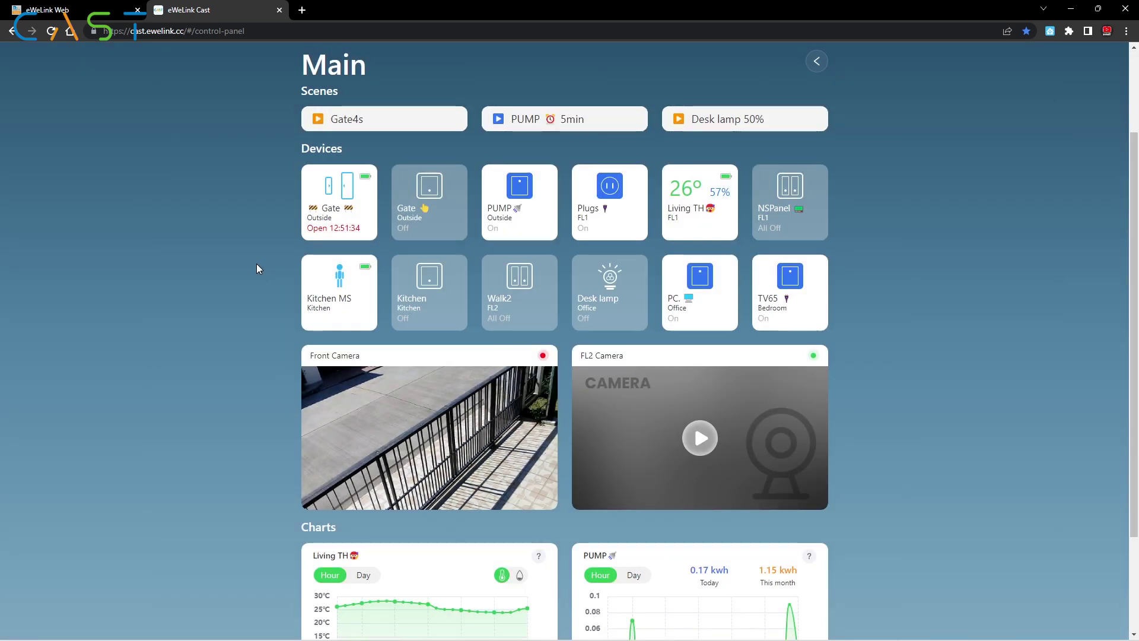
# Step: Run the Desk lamp 50% scene, turn the lamp Off, then show Living TH readings
pyautogui.click(681, 124)
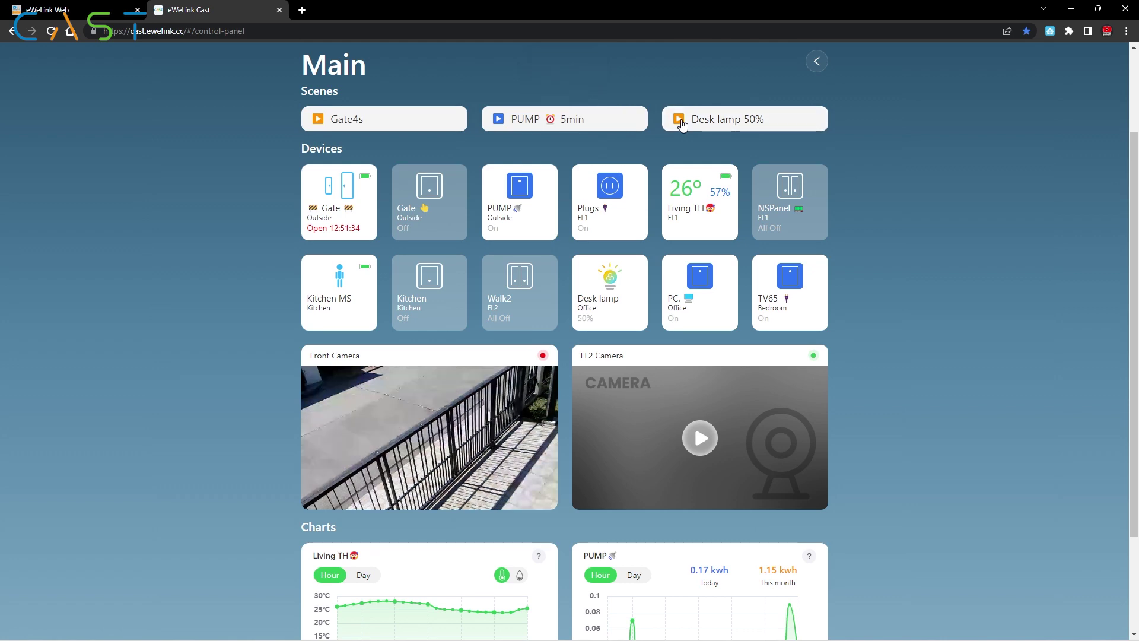
pyautogui.click(602, 286)
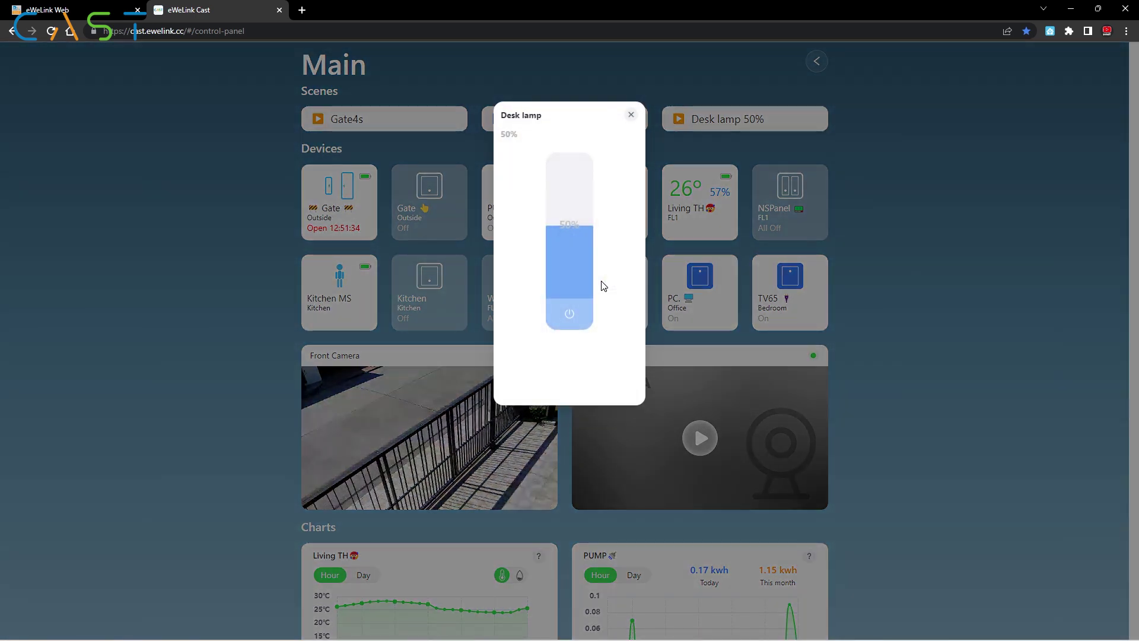
pyautogui.click(568, 315)
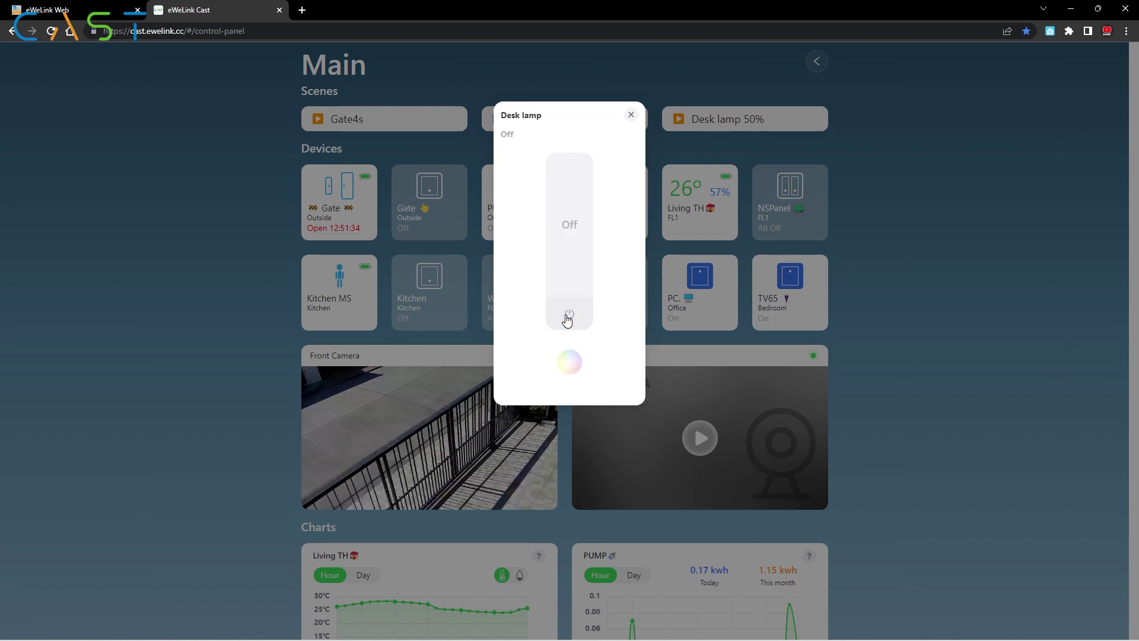
pyautogui.click(872, 301)
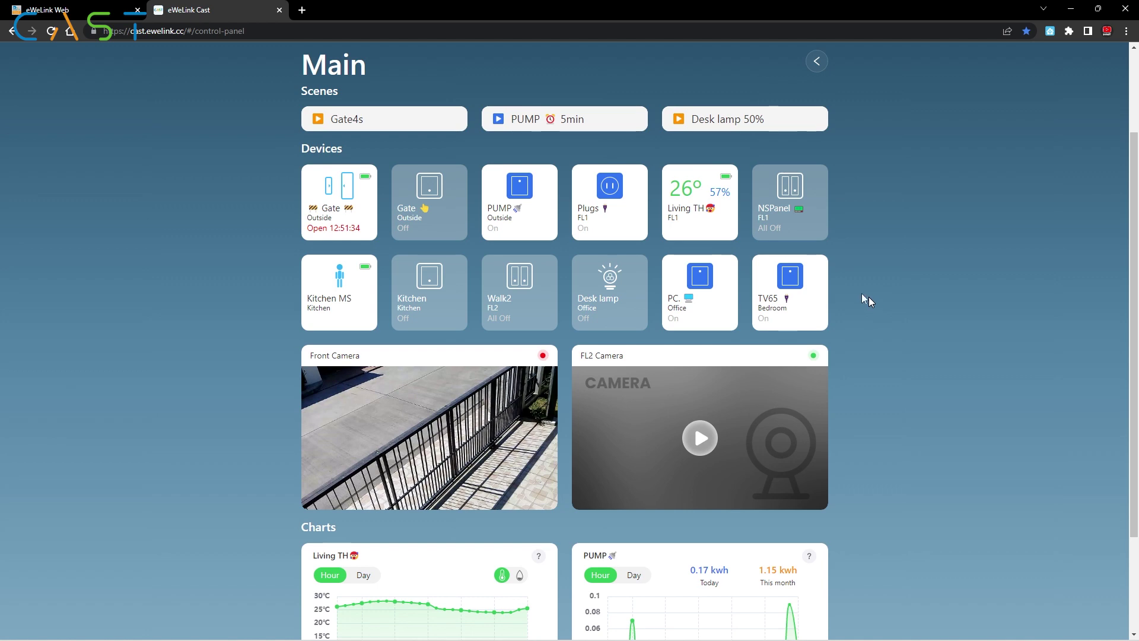
pyautogui.click(692, 185)
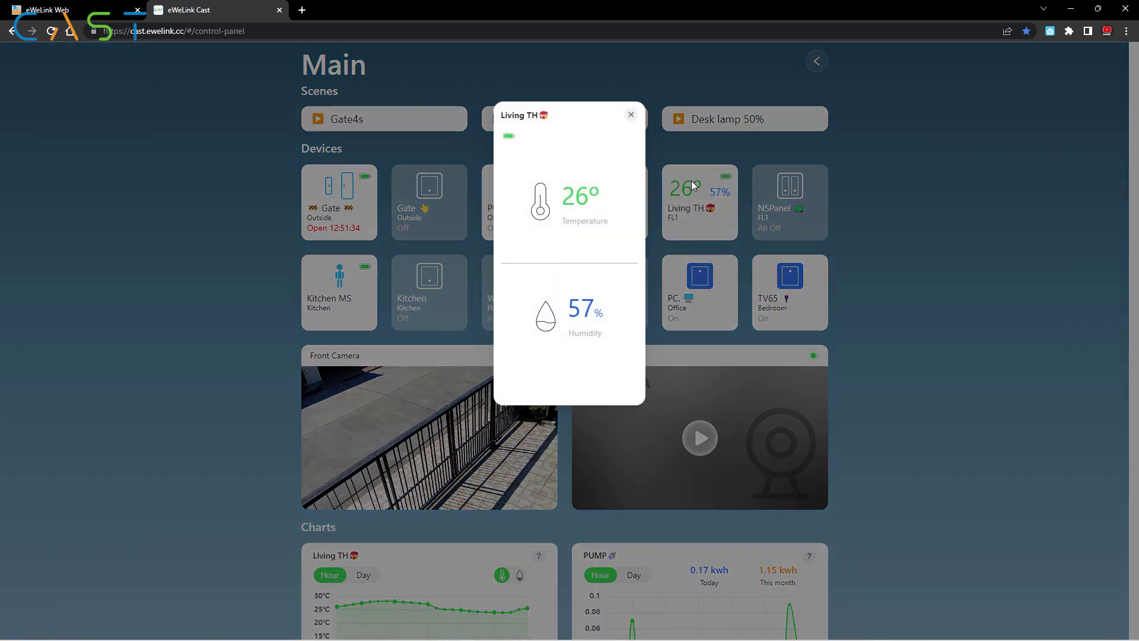
# Step: Toggle the Living TH and PUMP charts between Day and Hour, charting Living TH humidity
pyautogui.click(631, 116)
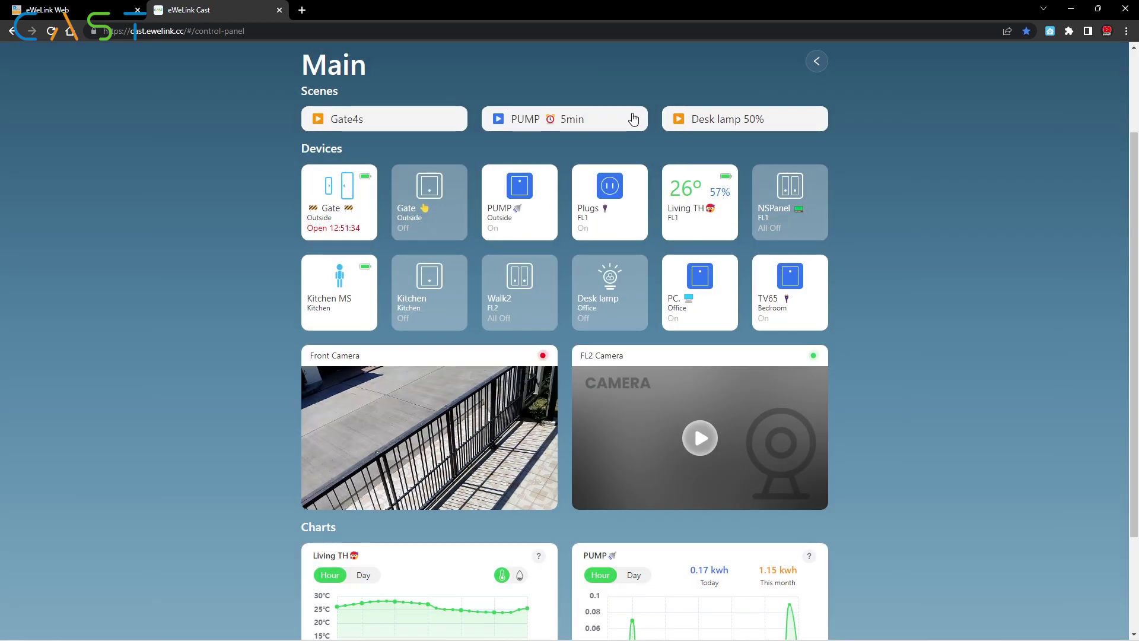
pyautogui.scroll(-3, 579, 208)
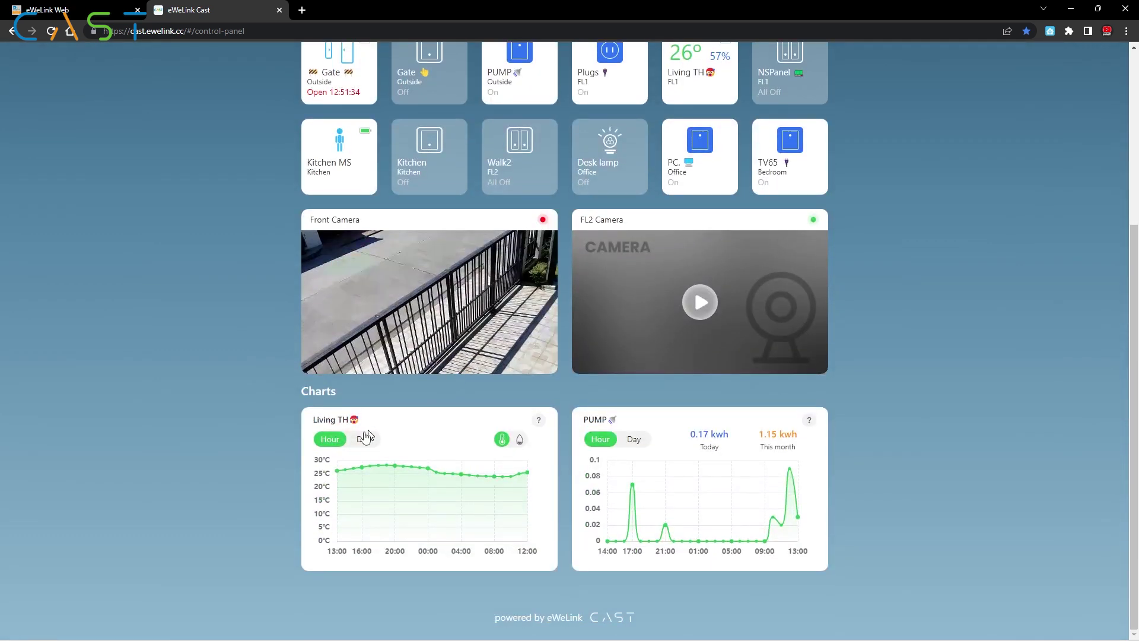
pyautogui.click(361, 439)
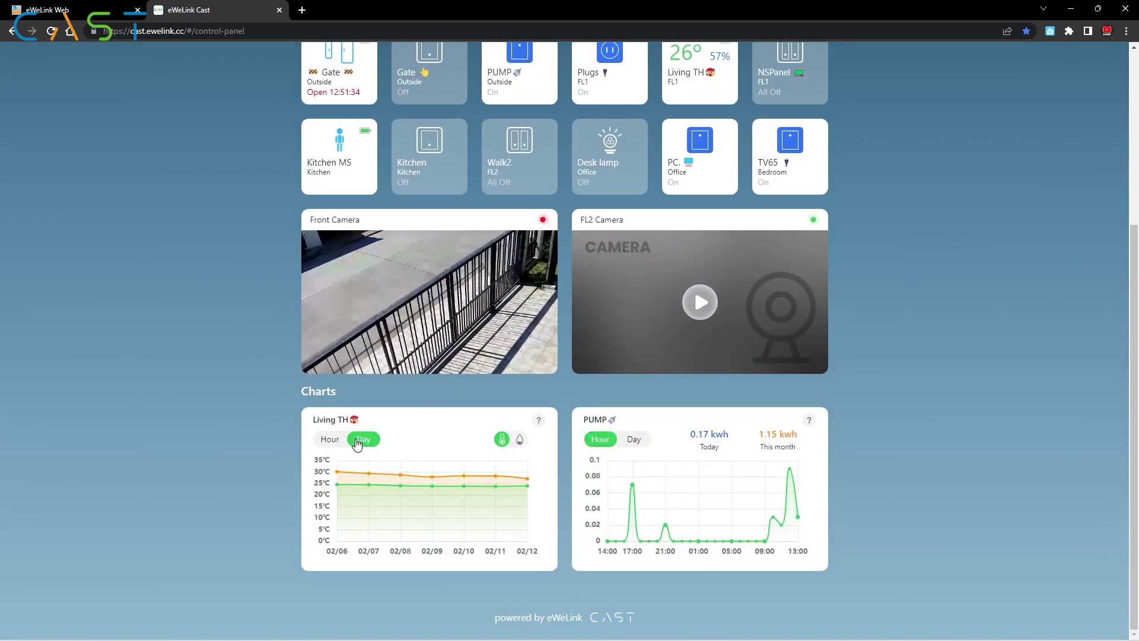
pyautogui.click(330, 438)
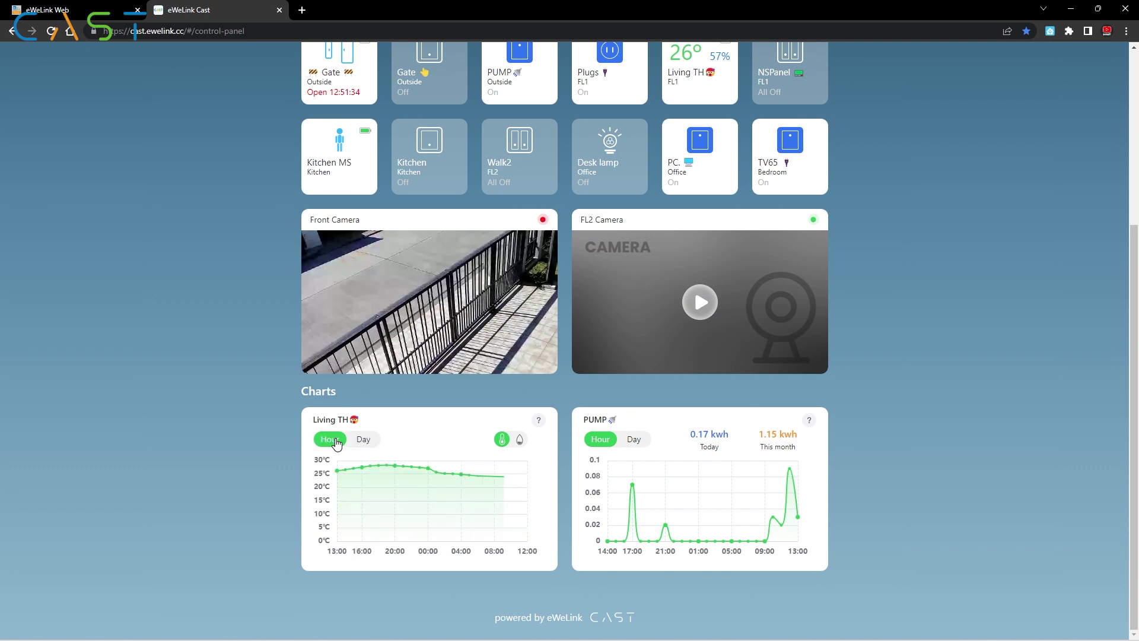
pyautogui.click(519, 440)
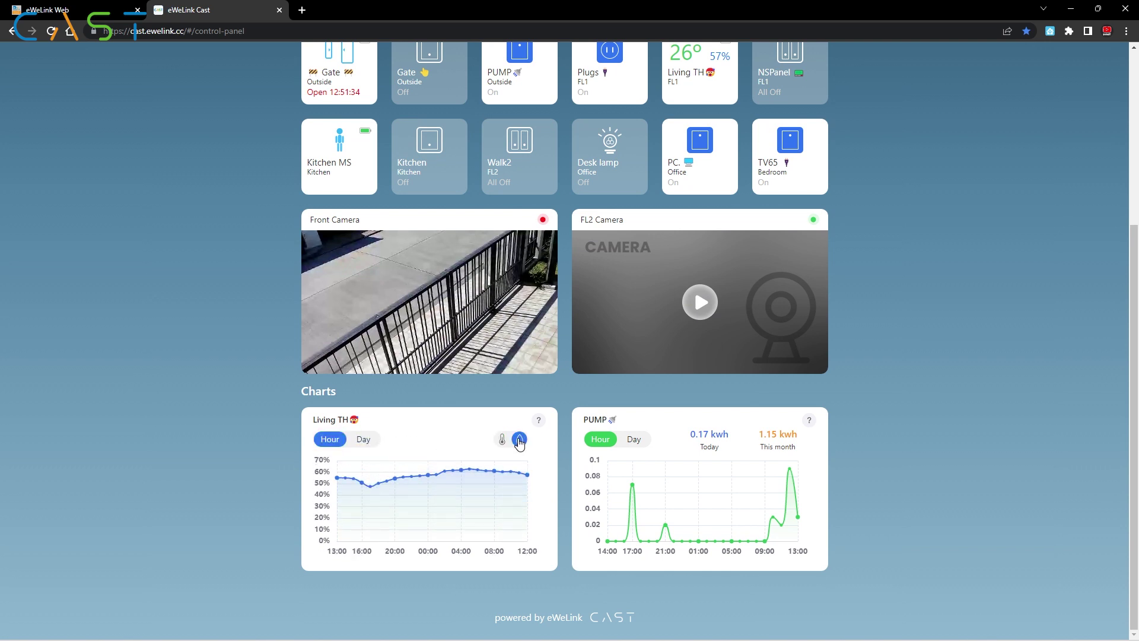
pyautogui.click(632, 440)
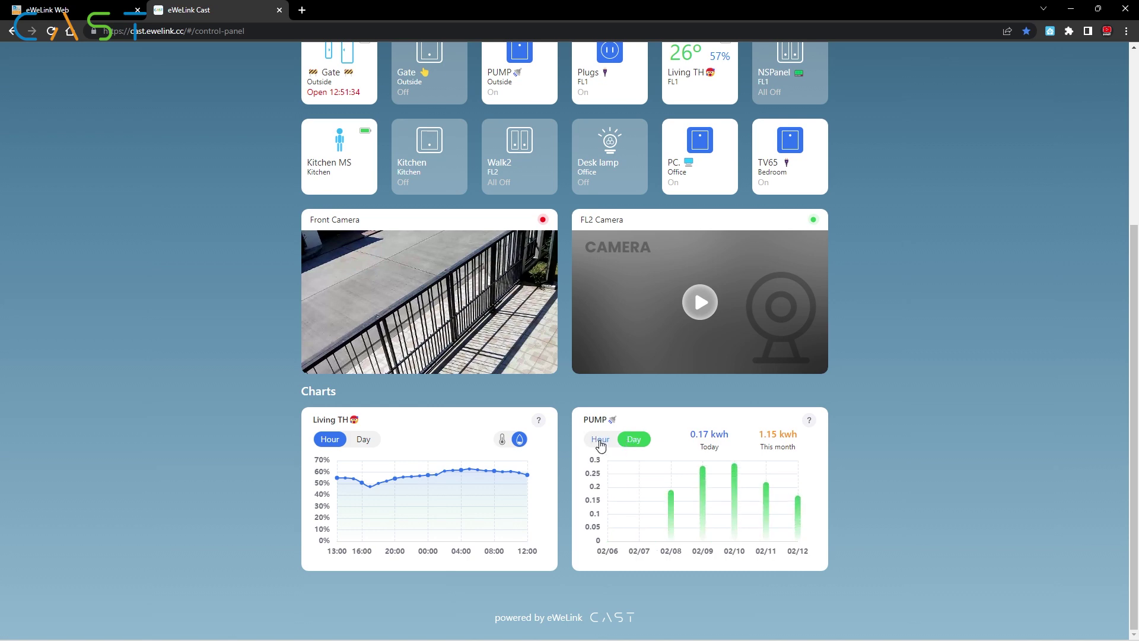
pyautogui.click(601, 440)
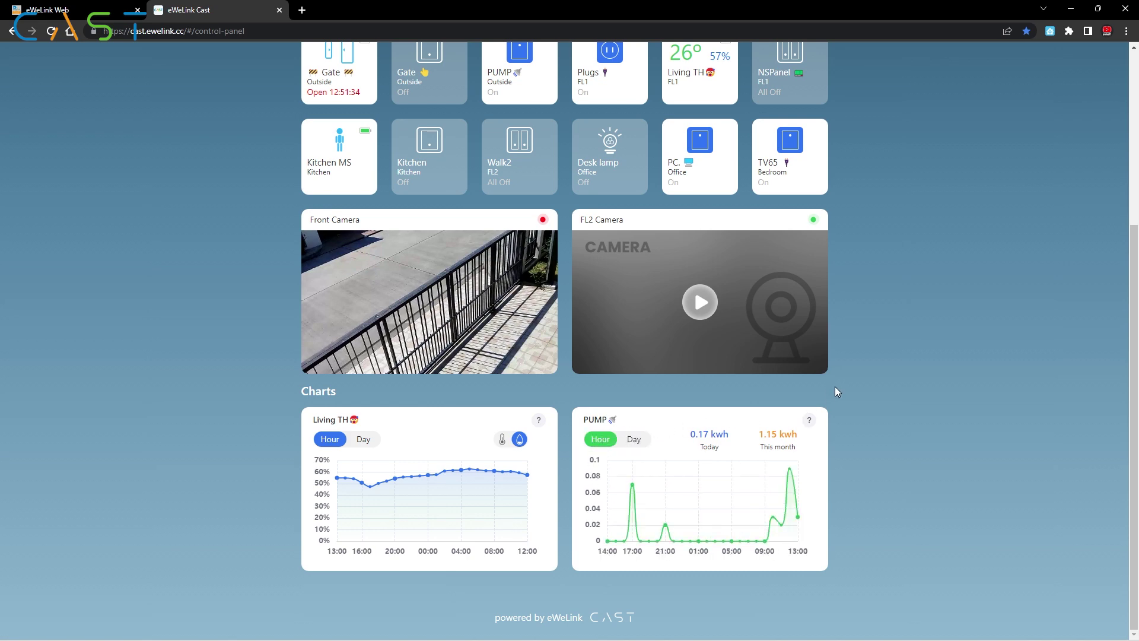
# Step: Leave the Main dashboard, entering the PIN to return to the cast list
pyautogui.scroll(5, 838, 385)
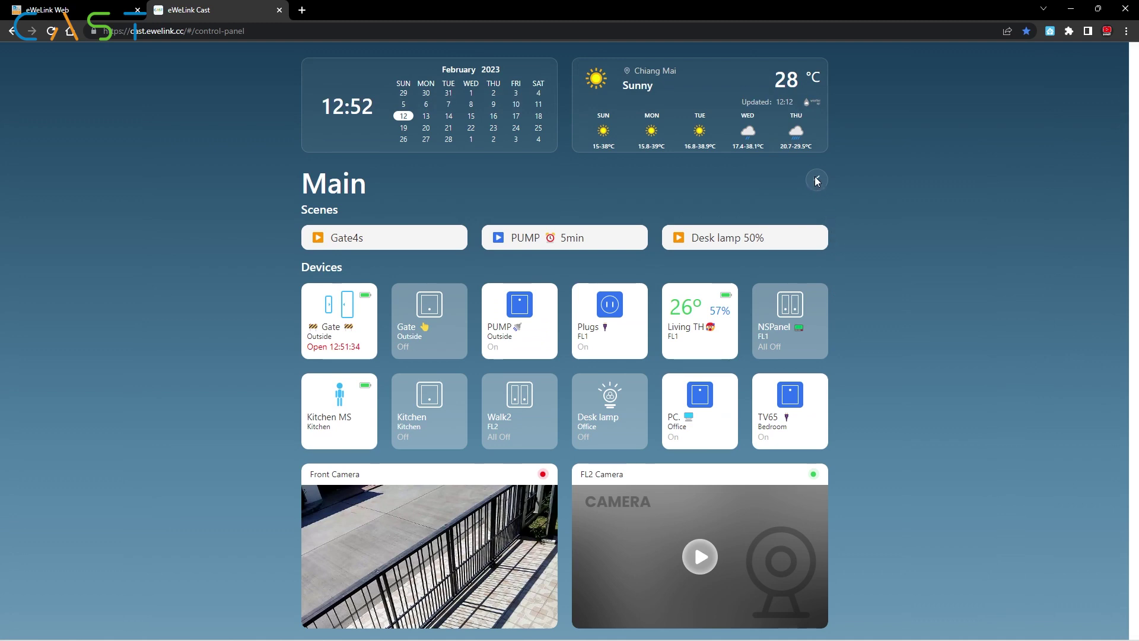
pyautogui.click(817, 180)
pyautogui.click(500, 330)
pyautogui.click(570, 333)
pyautogui.click(642, 327)
pyautogui.click(500, 364)
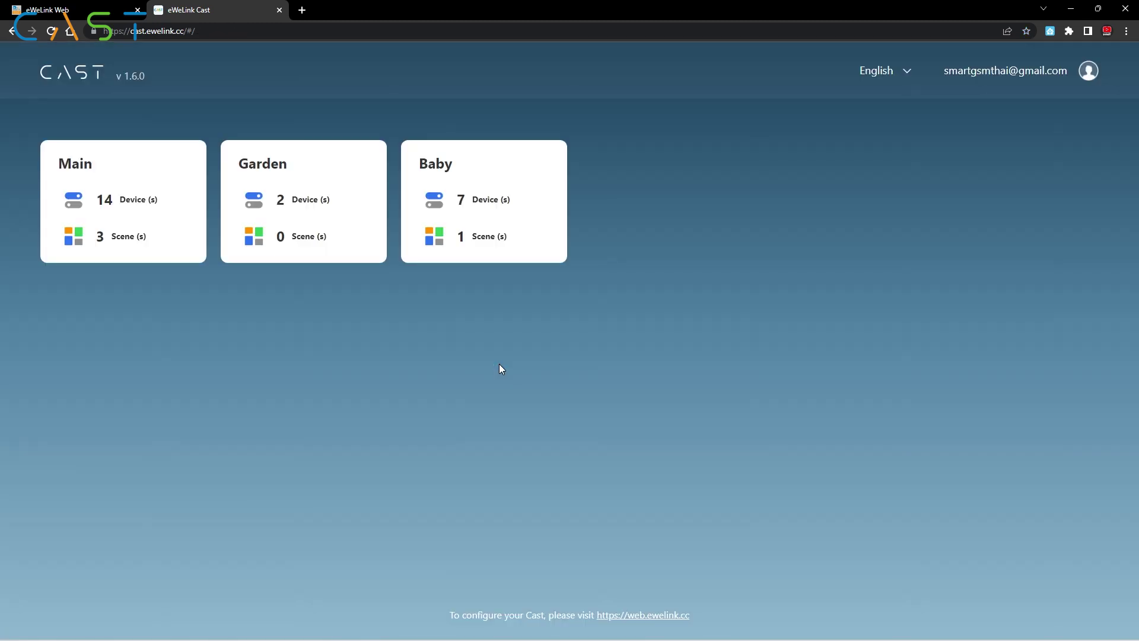
# Step: Open Garden and turn the Front and Back lights on, then back Off
pyautogui.click(276, 174)
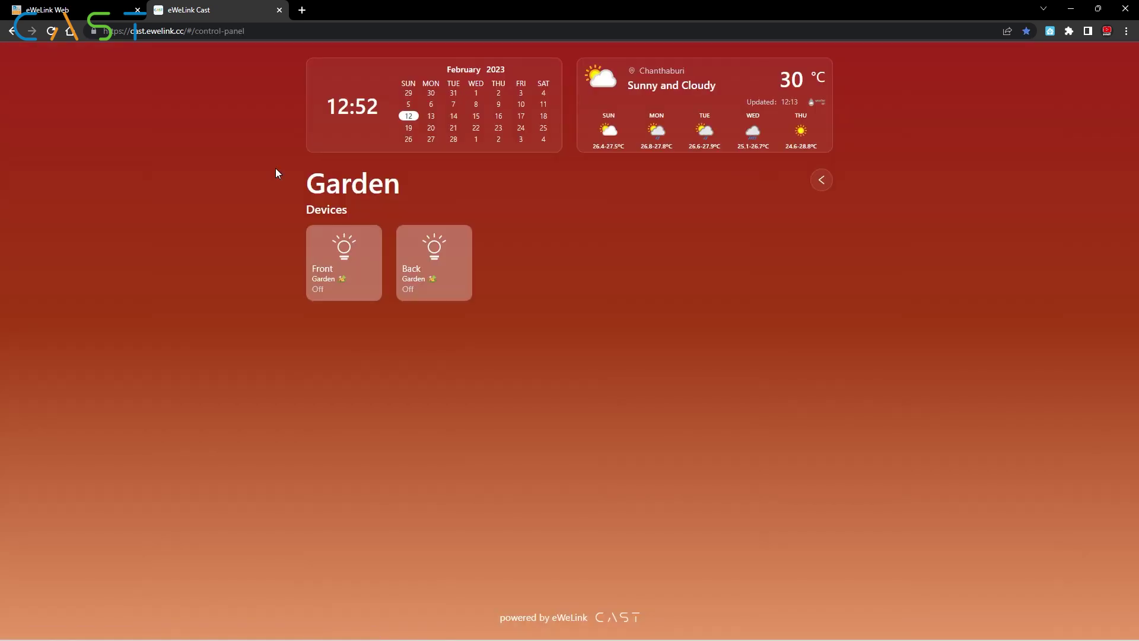
pyautogui.click(338, 248)
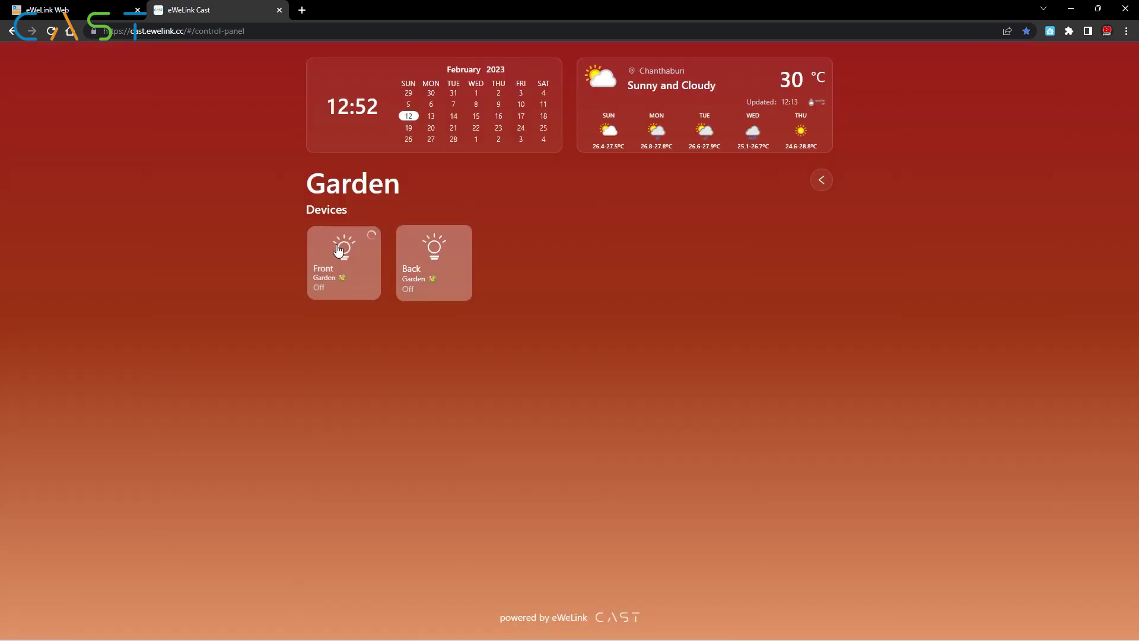
pyautogui.click(428, 253)
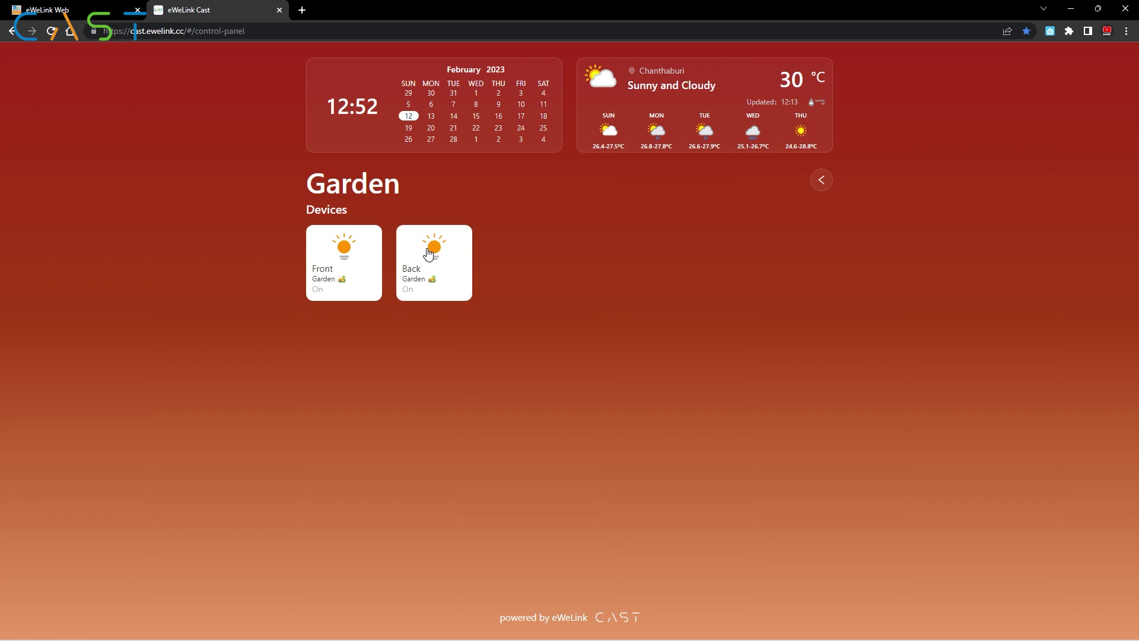
pyautogui.click(428, 253)
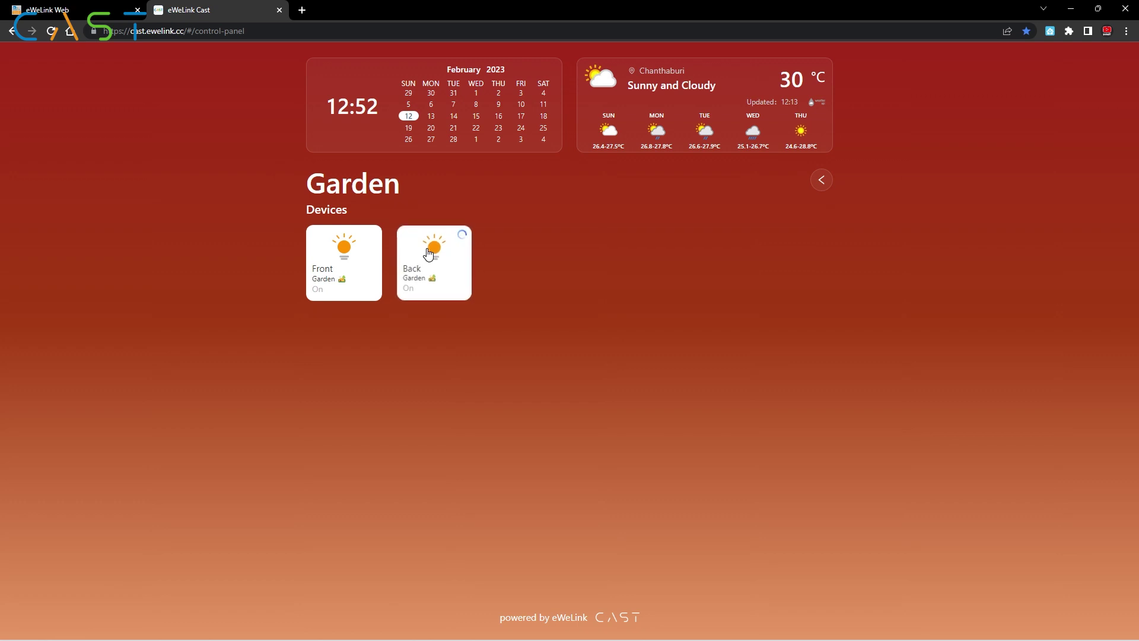
pyautogui.click(366, 250)
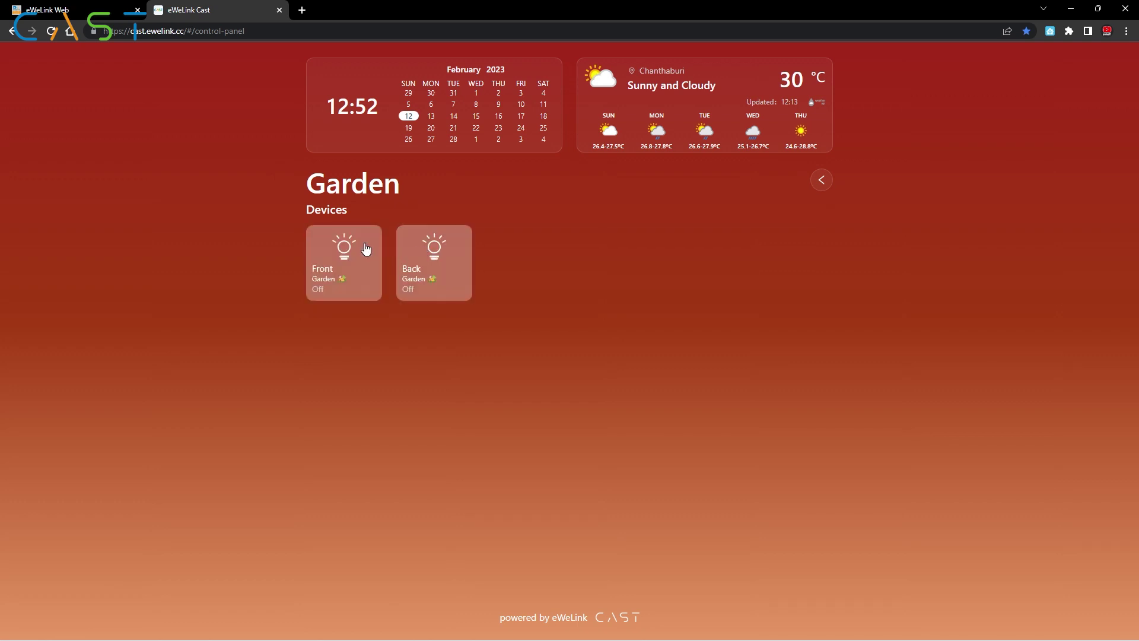
# Step: Open Baby, play the FL2 Camera feed, toggle Kitchen on and off, then go back
pyautogui.click(822, 180)
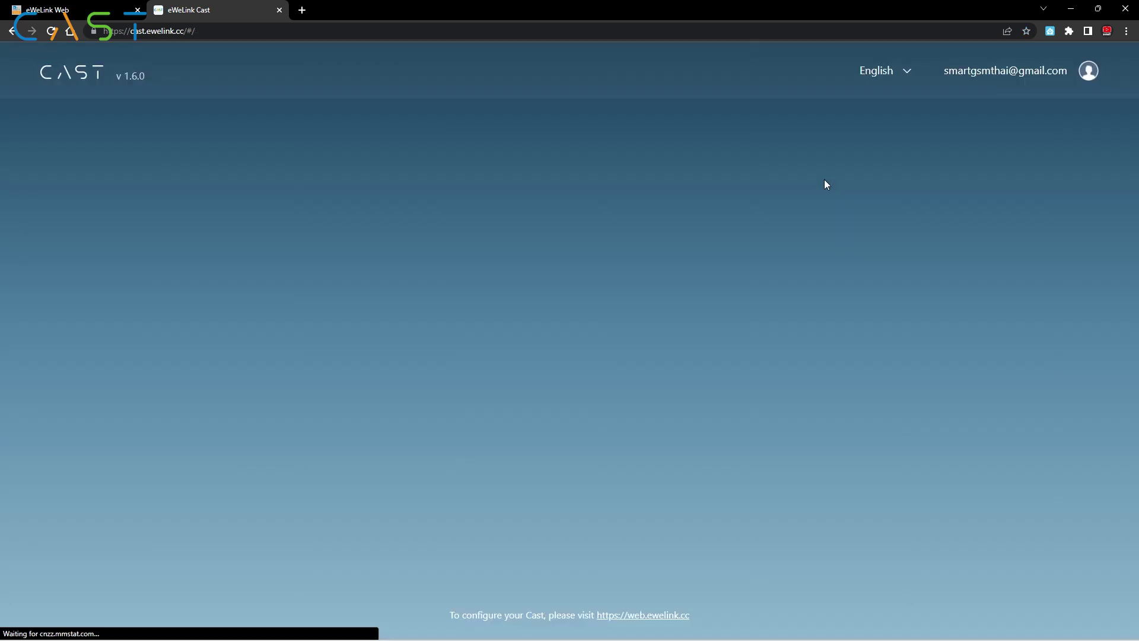
pyautogui.click(422, 162)
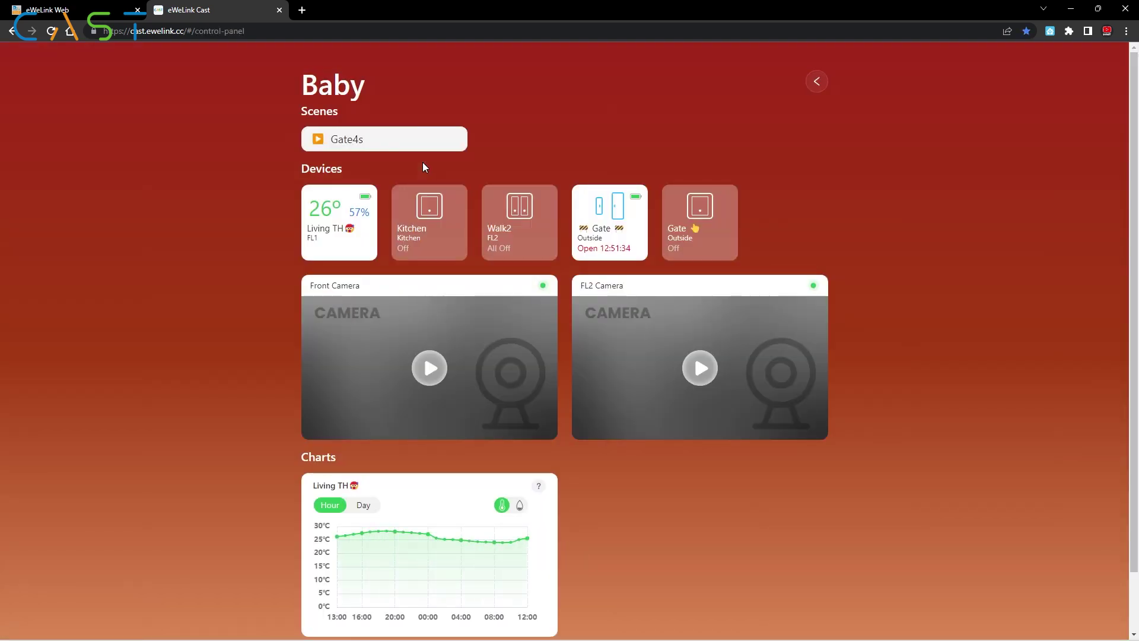
pyautogui.click(700, 368)
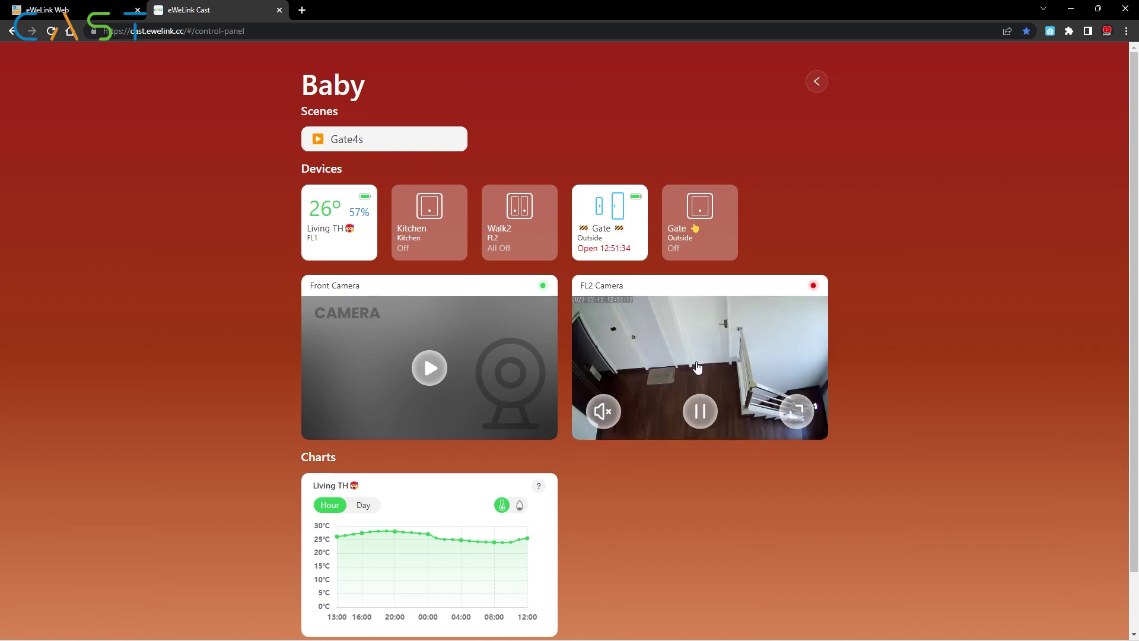
pyautogui.click(434, 216)
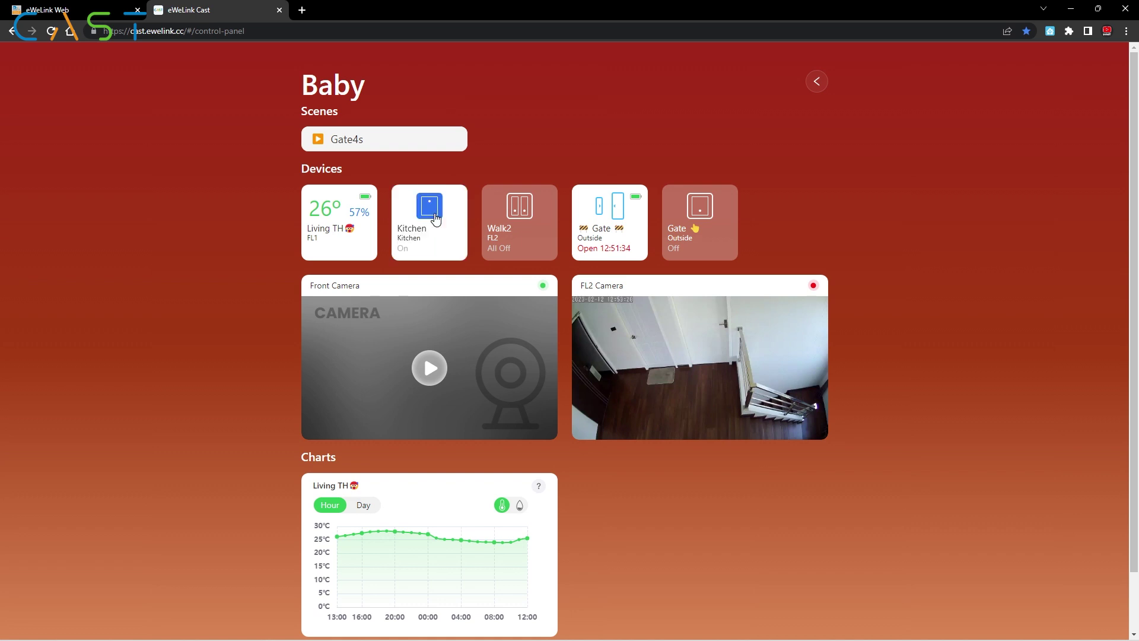
pyautogui.click(434, 216)
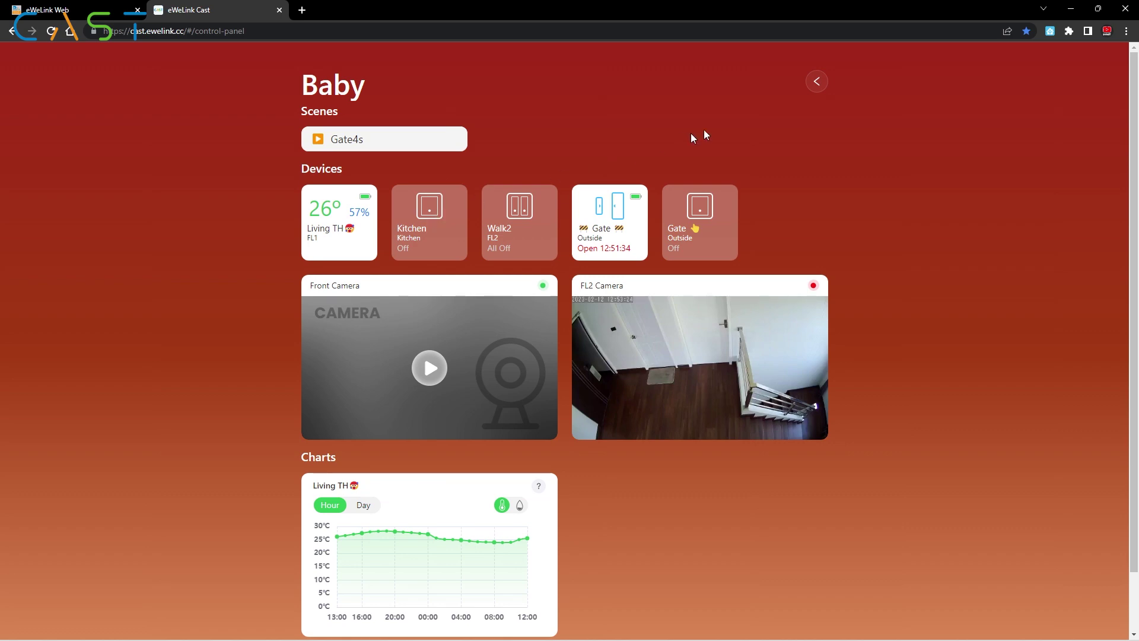
pyautogui.click(814, 82)
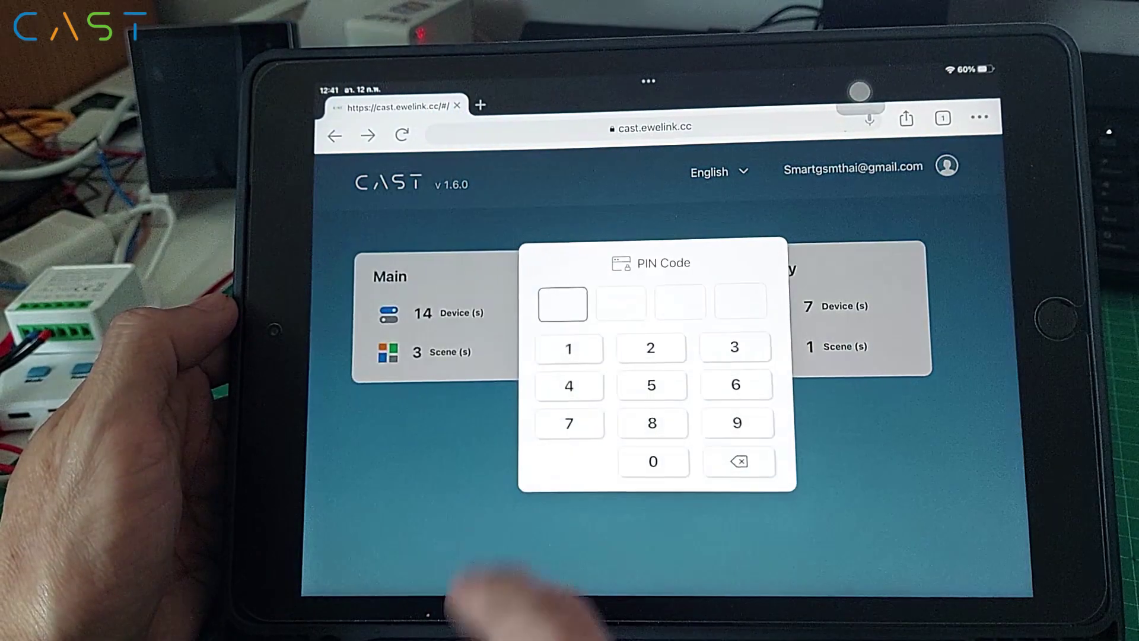
# Step: Enter the four-digit PIN to unlock the Main dashboard
pyautogui.click(568, 348)
pyautogui.click(650, 348)
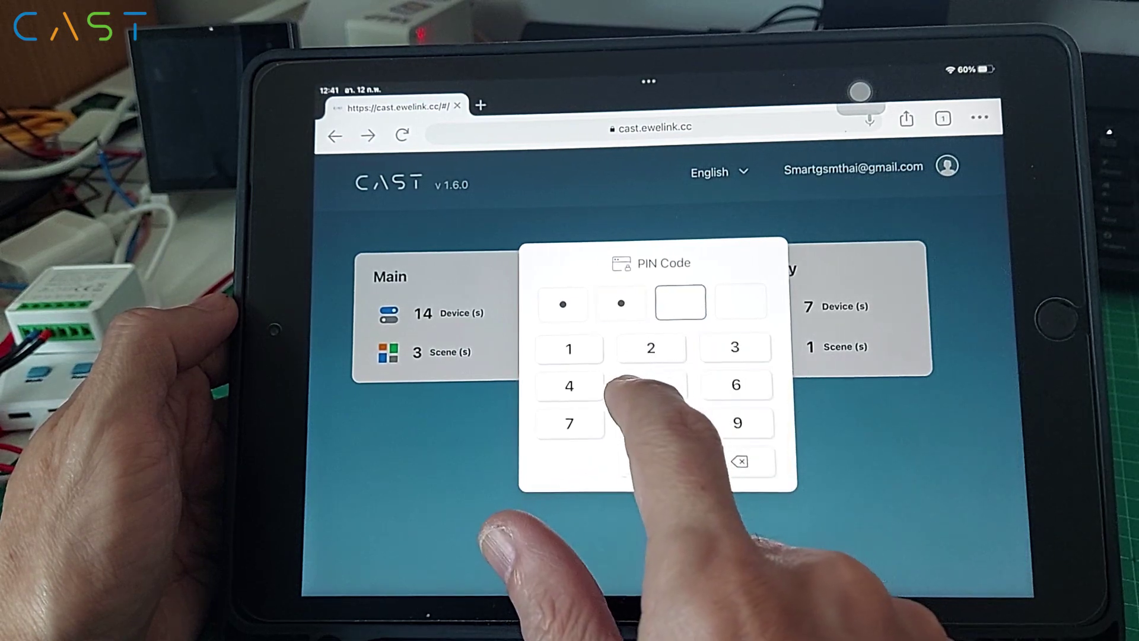
pyautogui.click(735, 384)
pyautogui.click(568, 385)
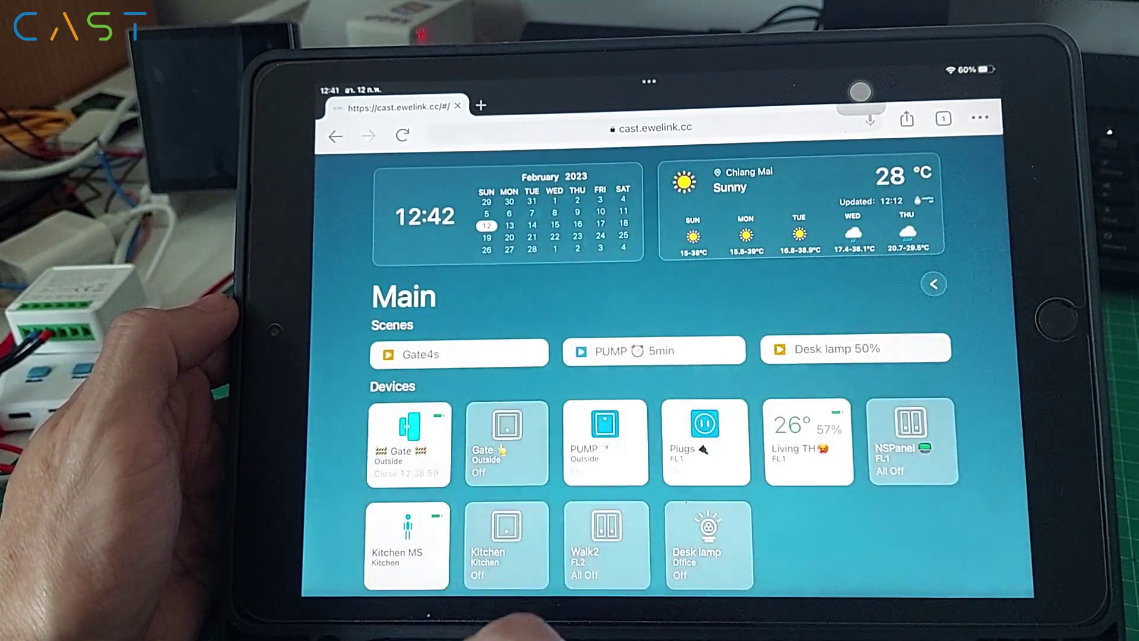
# Step: Run the Gate4s scene twice, leaving the Gate sensor reading Close
pyautogui.scroll(-5, 965, 385)
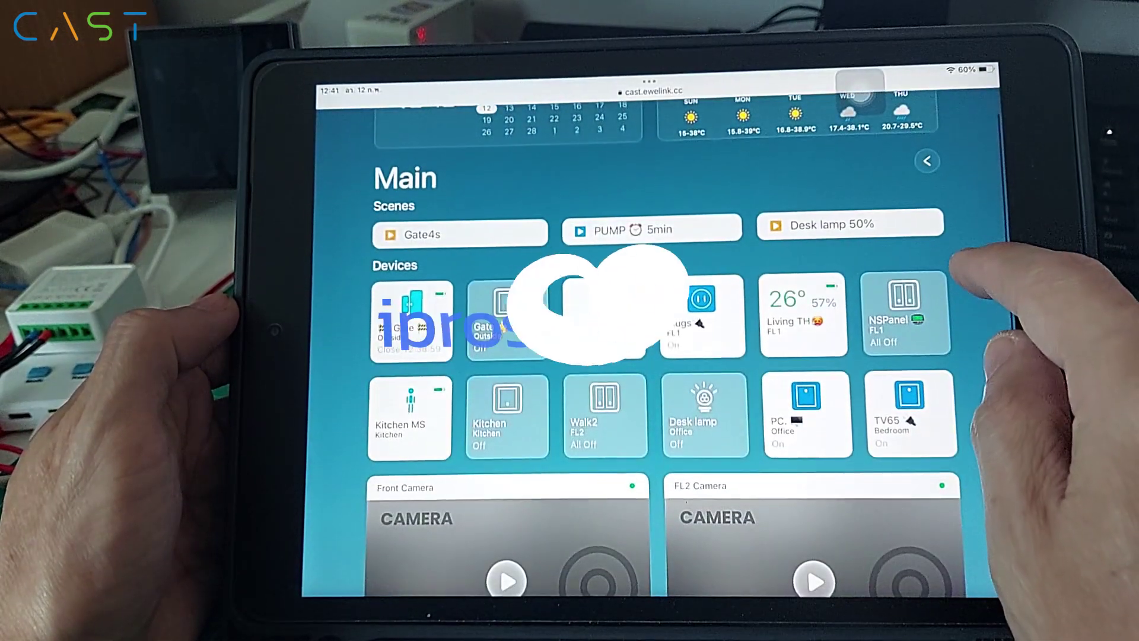
pyautogui.scroll(-4, 961, 261)
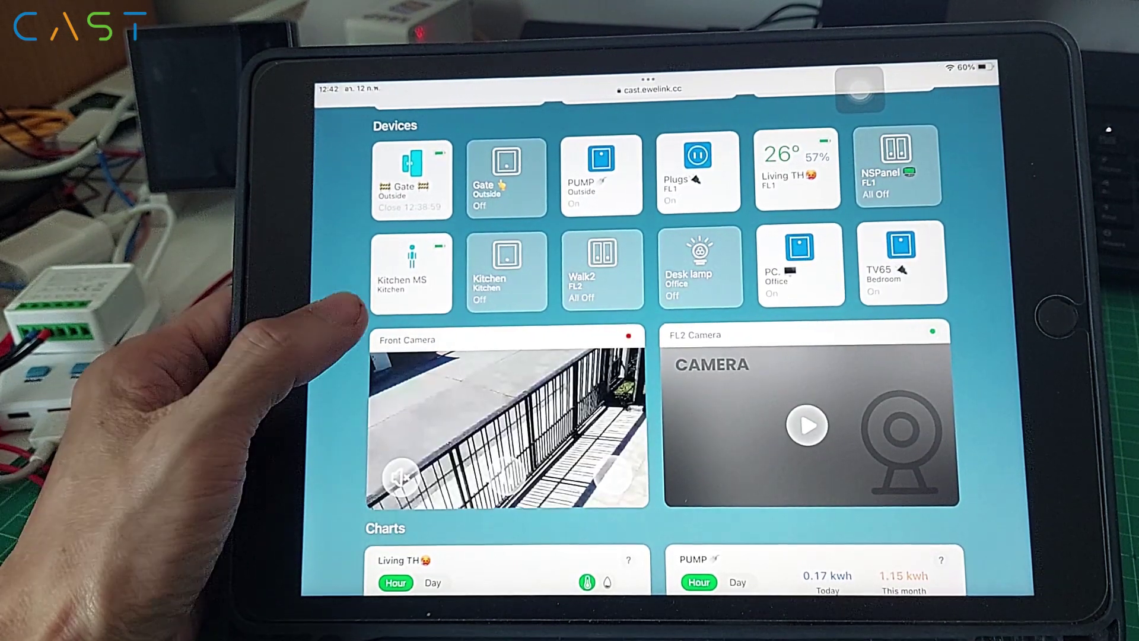
pyautogui.scroll(1, 359, 305)
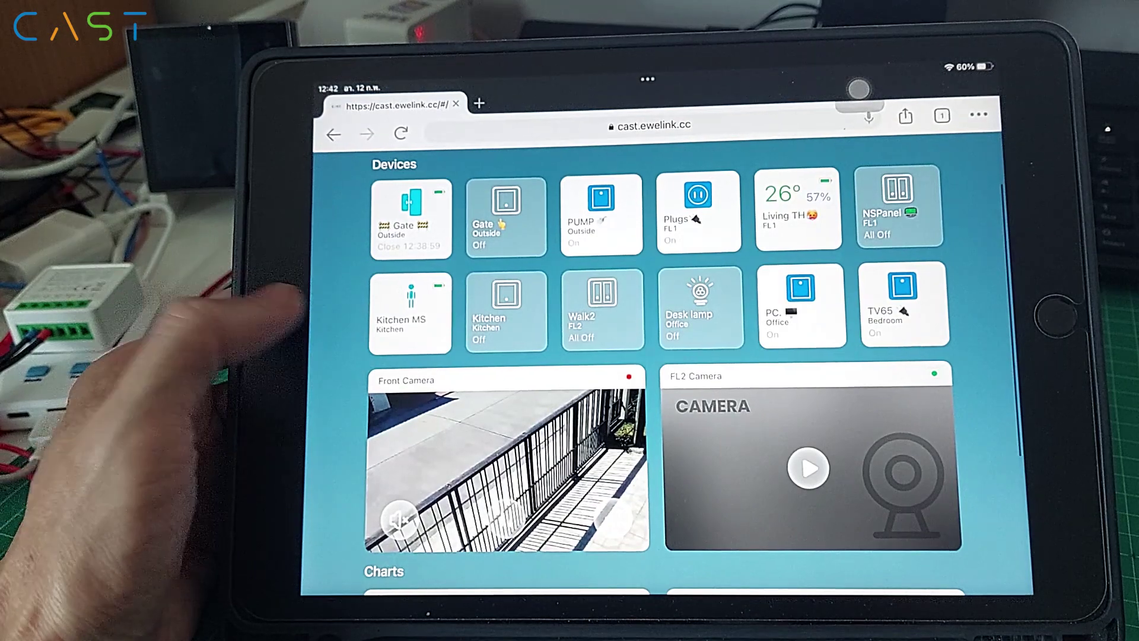
pyautogui.scroll(1, 320, 303)
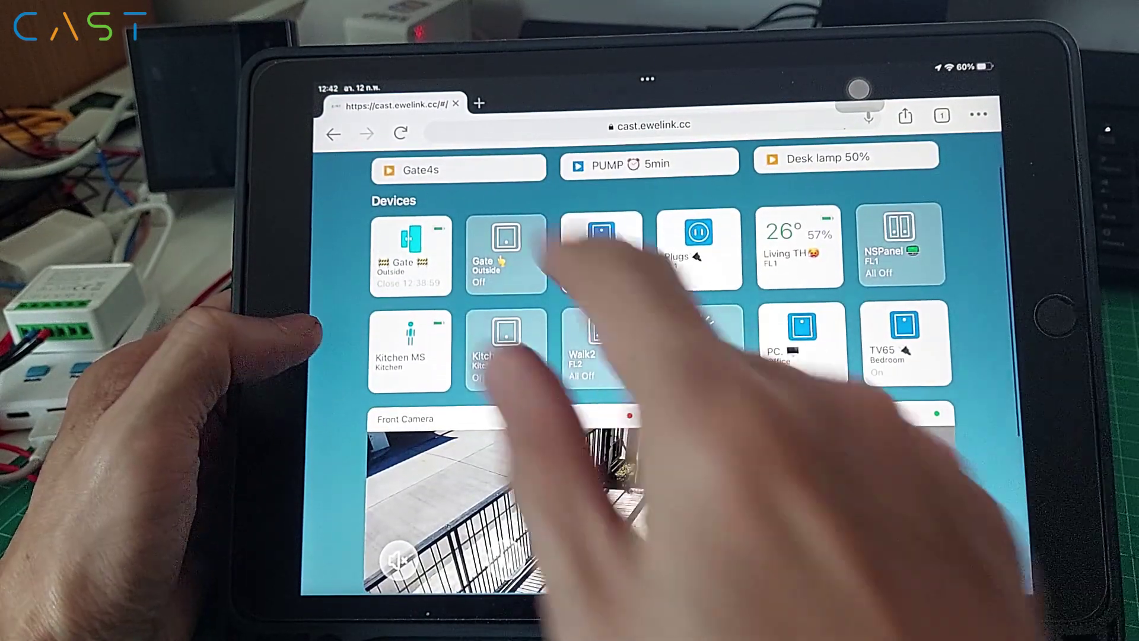
pyautogui.click(454, 169)
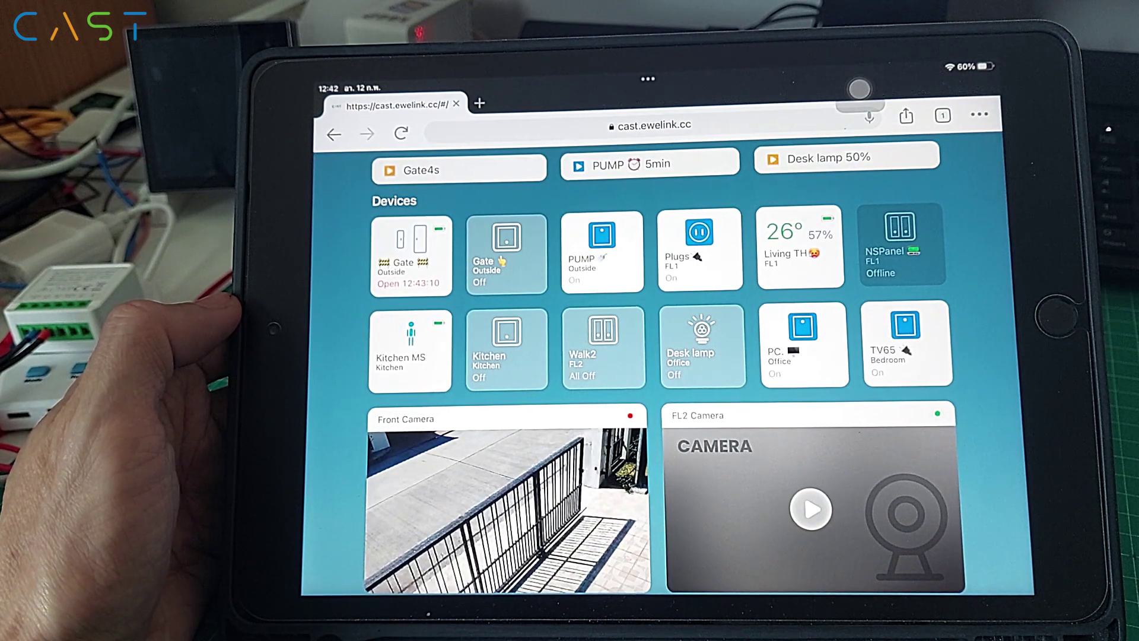
pyautogui.scroll(-1, 332, 355)
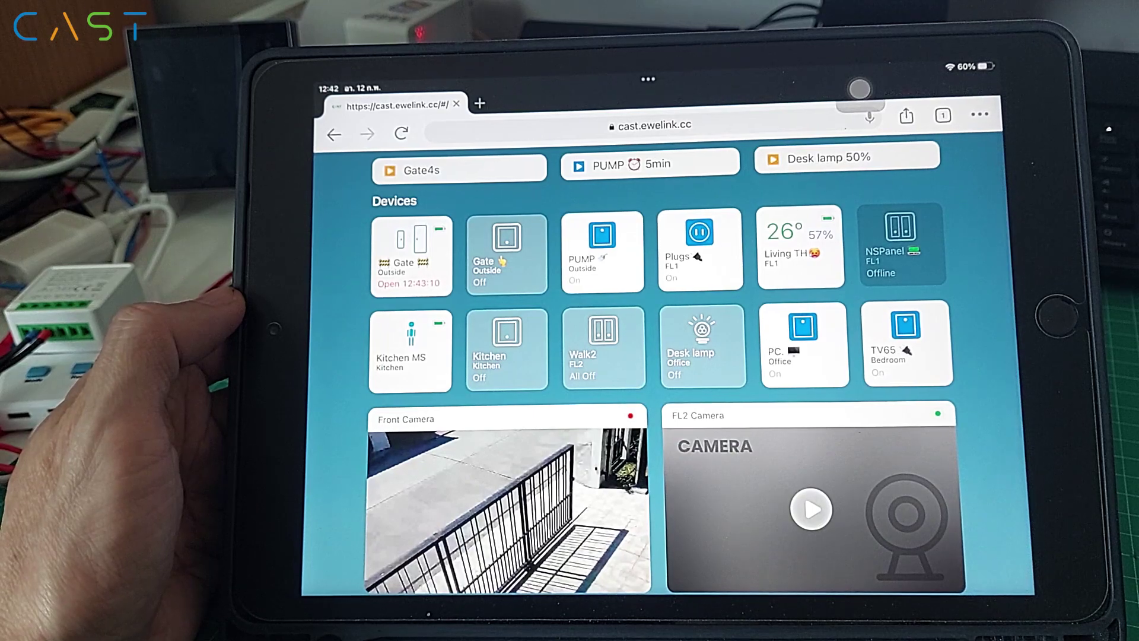
pyautogui.scroll(-1, 327, 338)
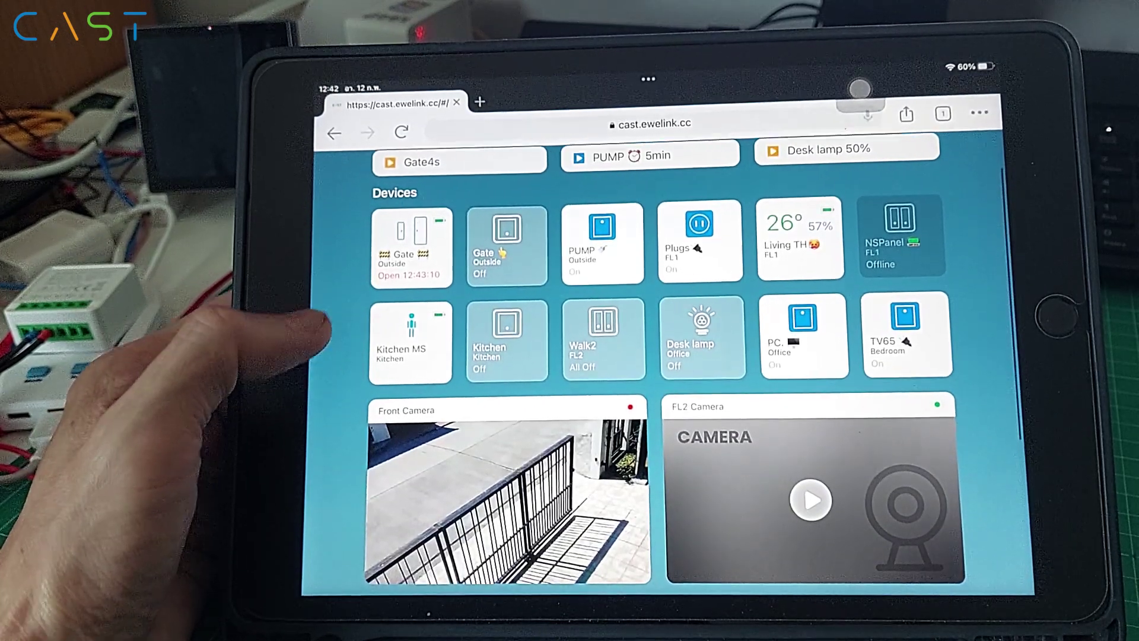
pyautogui.scroll(1, 330, 238)
pyautogui.click(451, 188)
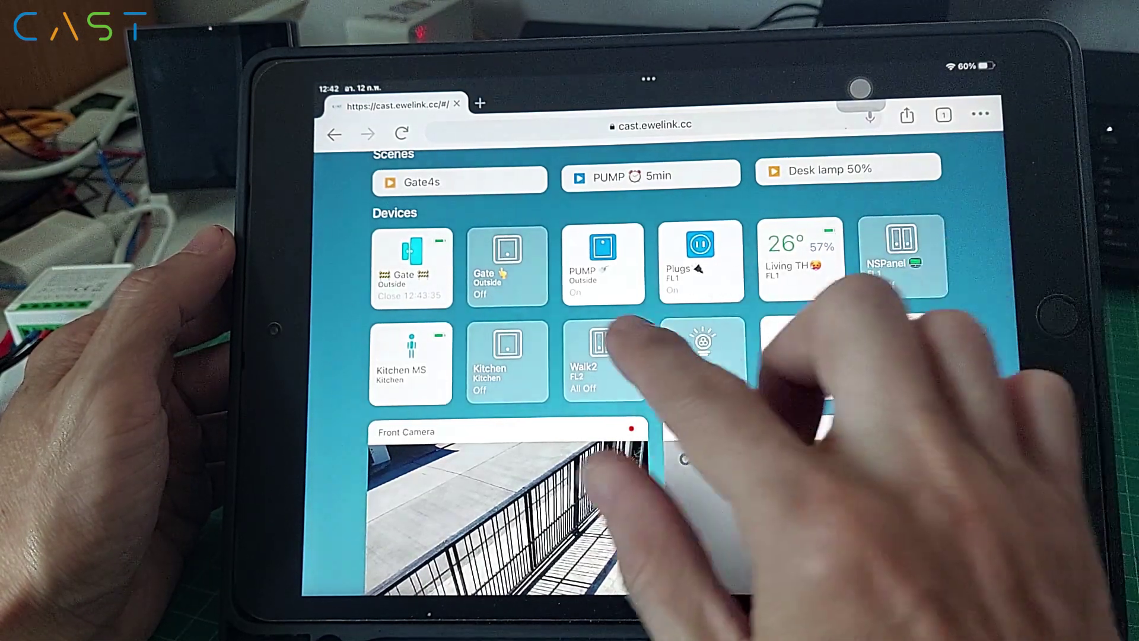
# Step: Turn both Walk2 channels on, then back off to All Off
pyautogui.click(599, 356)
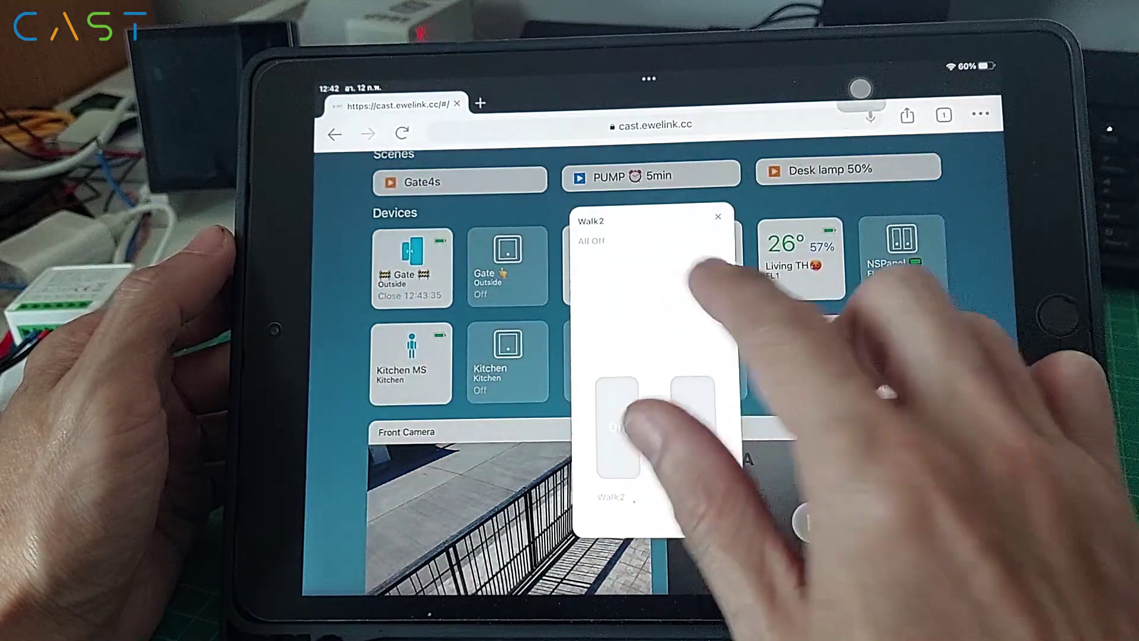
pyautogui.click(691, 424)
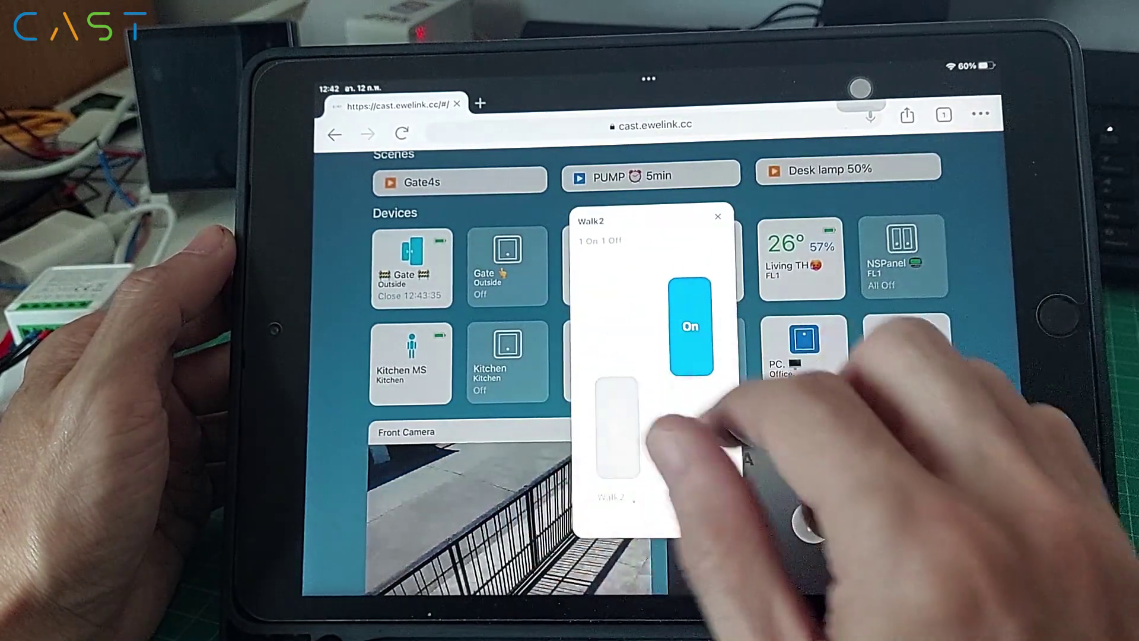
pyautogui.click(617, 427)
pyautogui.click(615, 335)
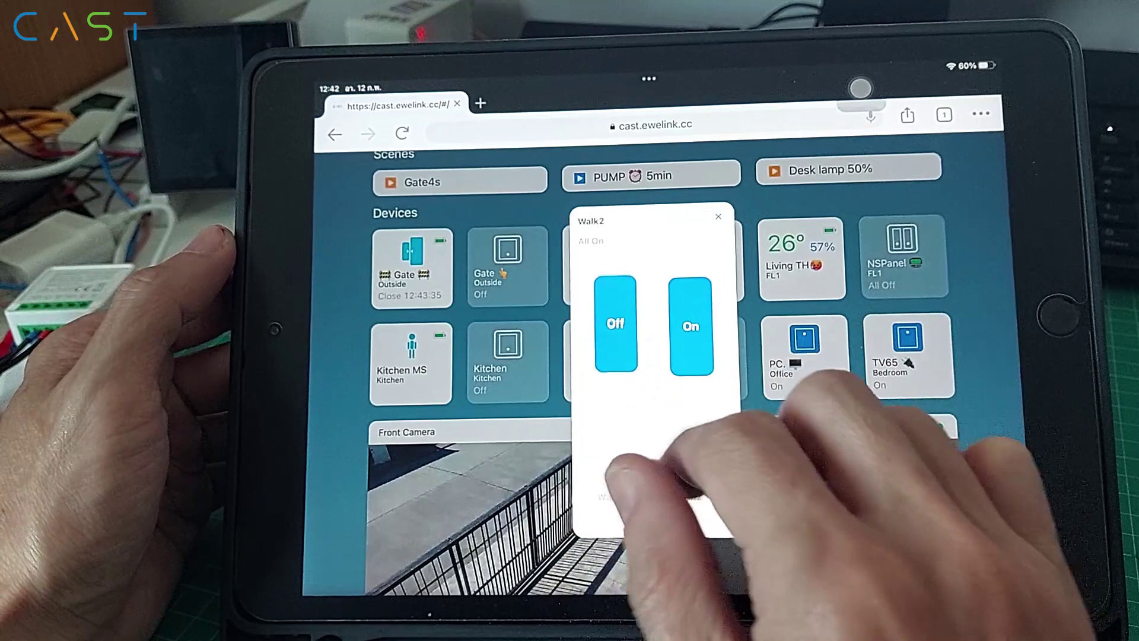
pyautogui.click(689, 326)
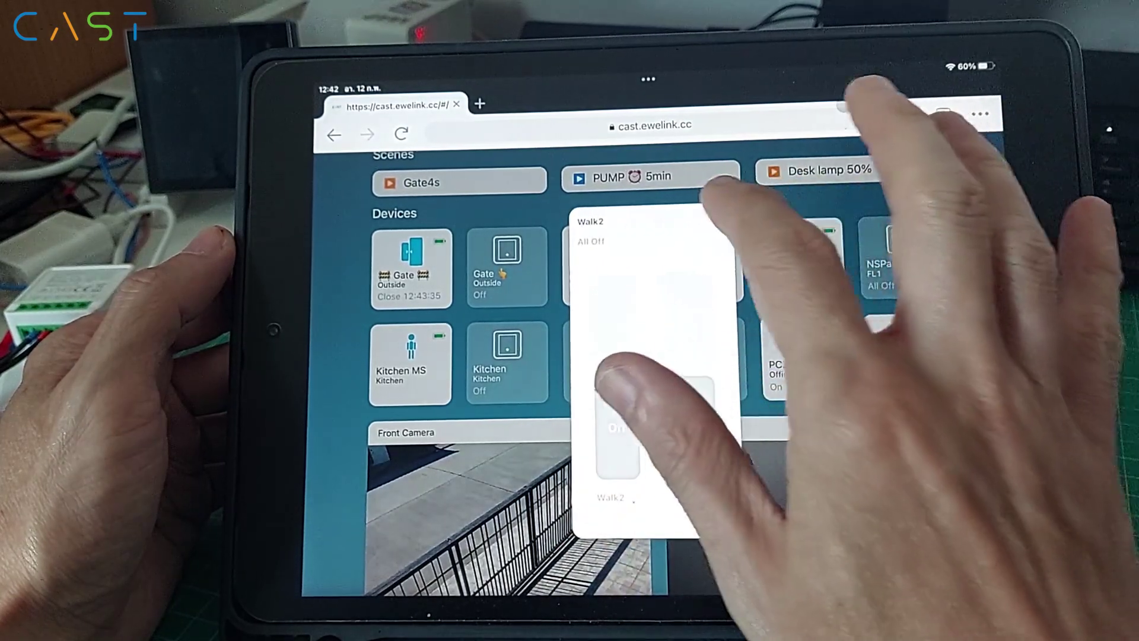
pyautogui.click(718, 216)
# Step: Show the Living TH and PUMP charts by Day, then switch each back to Hour
pyautogui.scroll(-5, 765, 421)
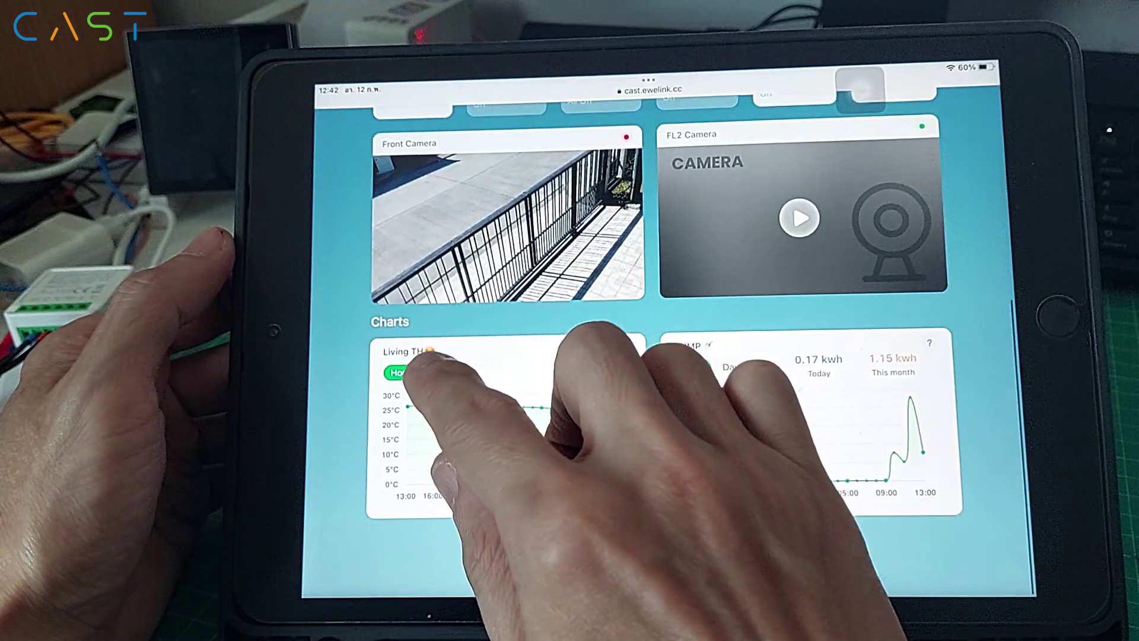
pyautogui.click(437, 372)
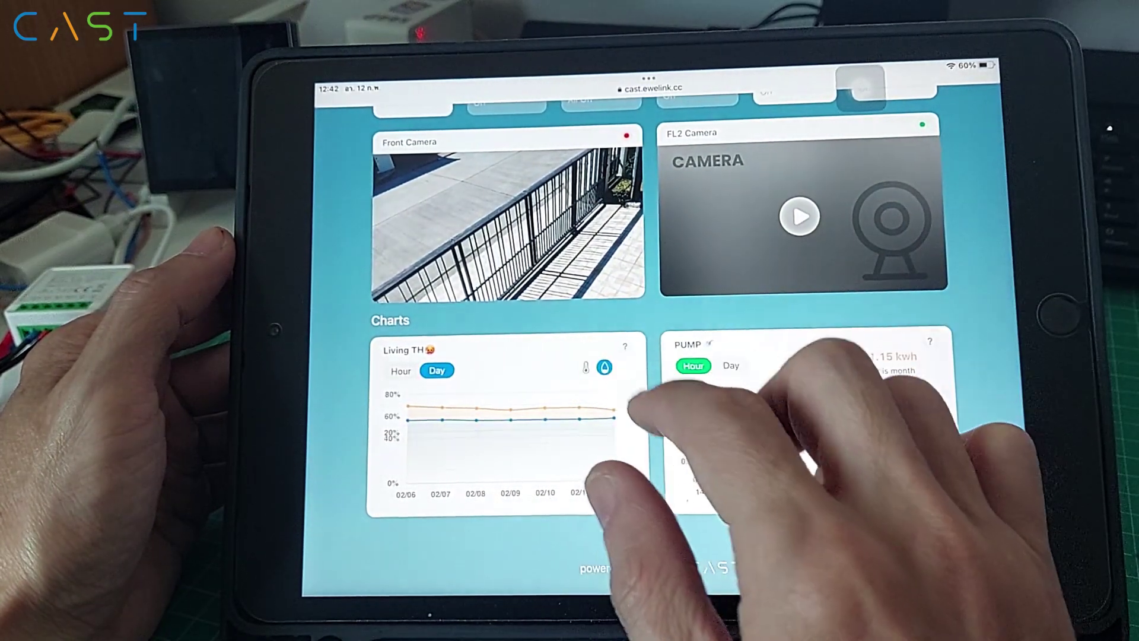
pyautogui.click(401, 371)
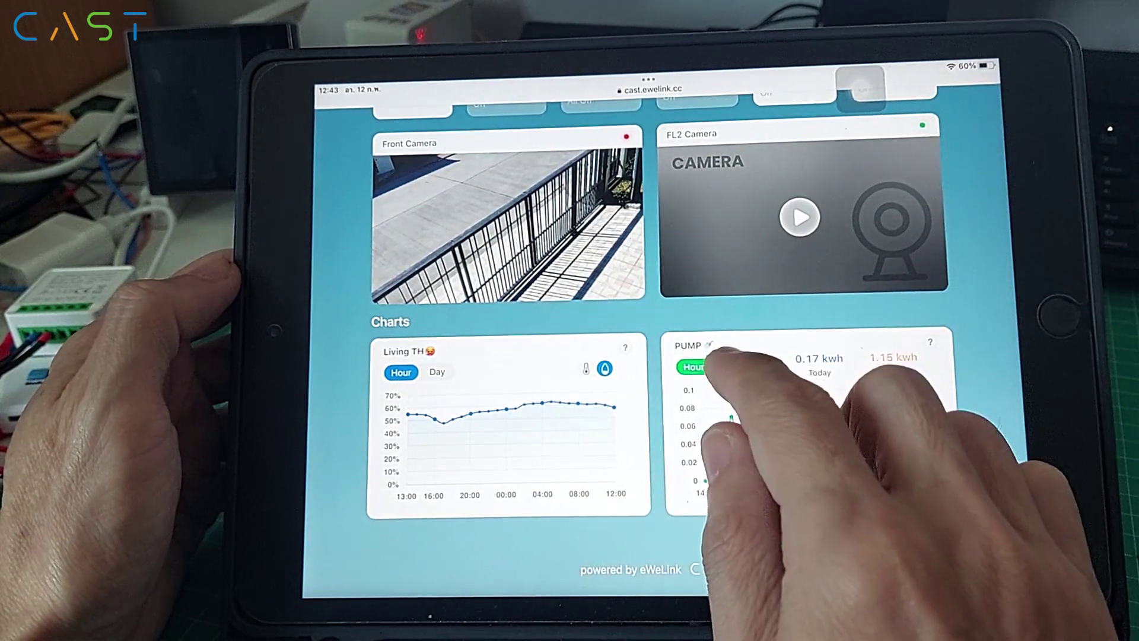
pyautogui.click(731, 366)
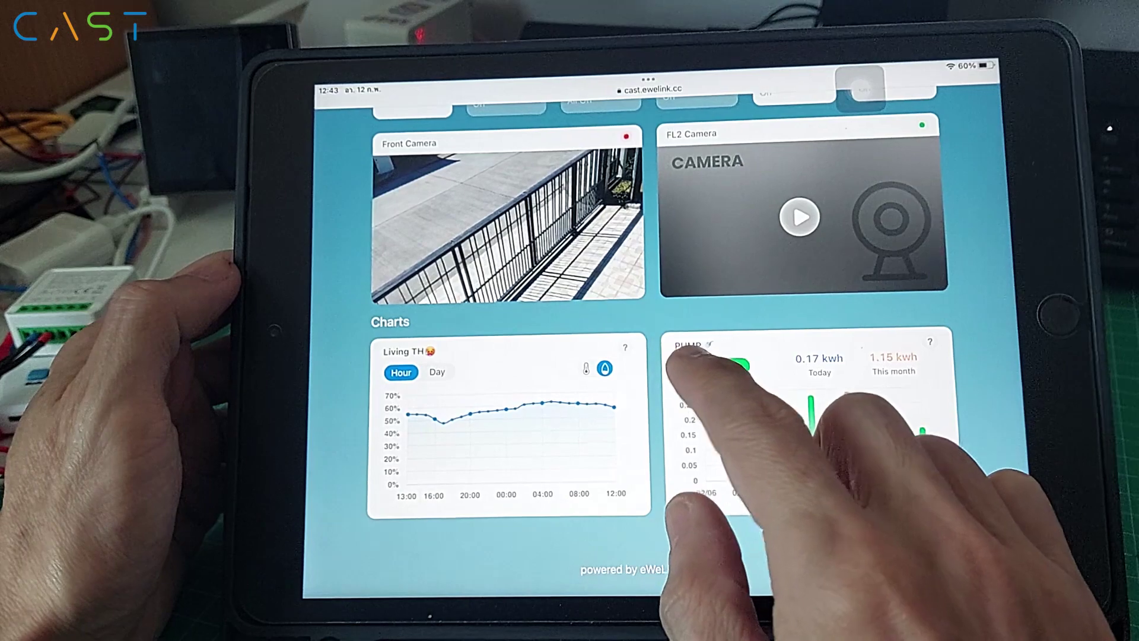
pyautogui.click(692, 366)
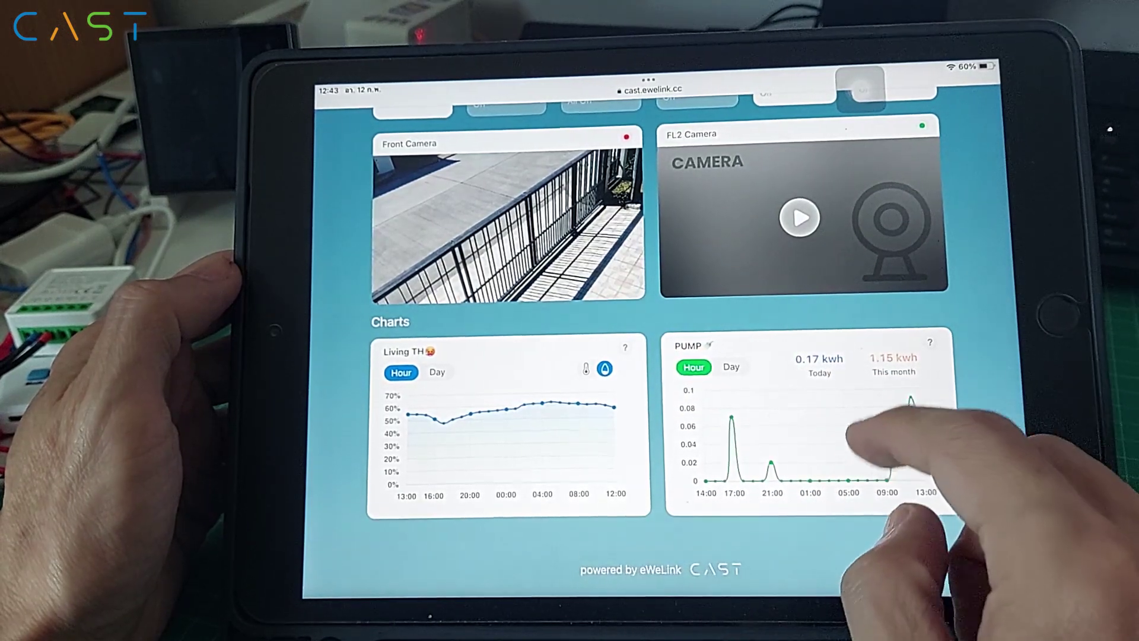